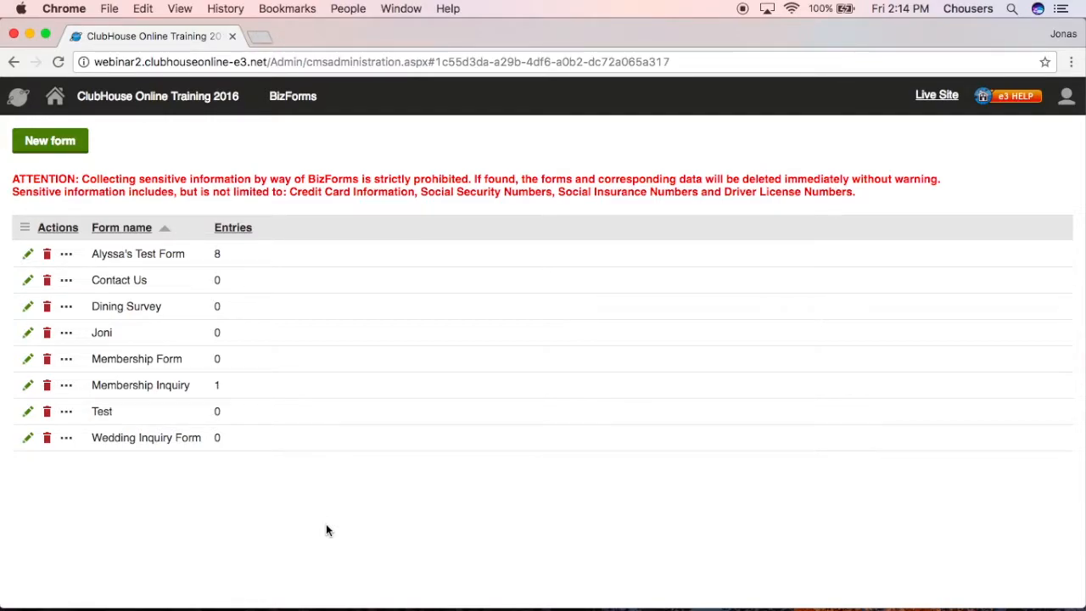
- Open the Membership Inquiry form's recorded data (entry ID 1) and view the Actions export menu
{"action": "left_click", "coordinate": [30, 388]}
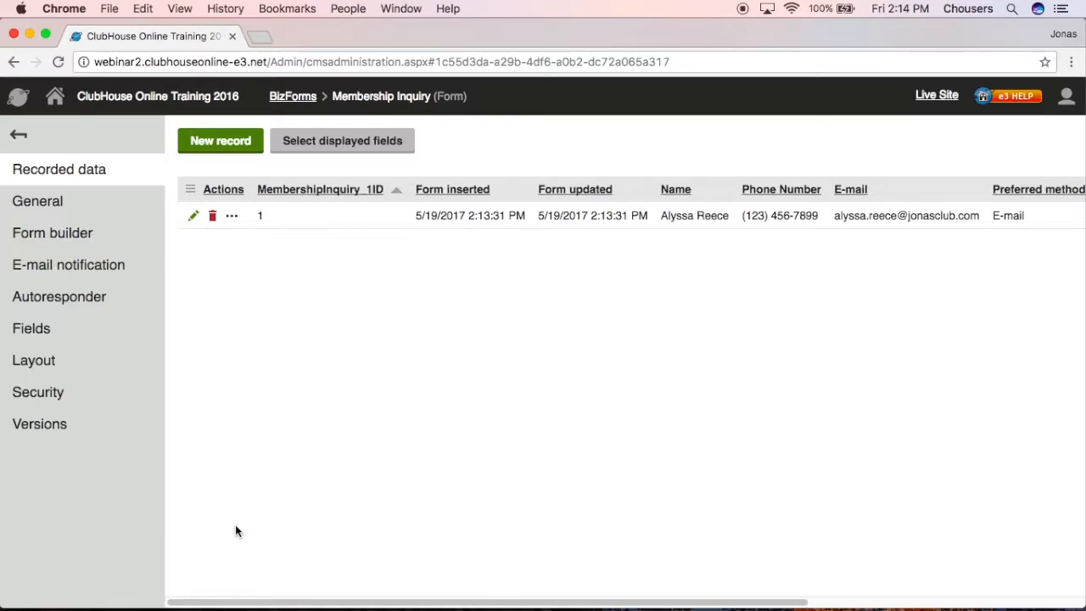
{"action": "left_click_drag", "start_coordinate": [238, 601], "coordinate": [203, 555]}
{"action": "left_click", "coordinate": [215, 188]}
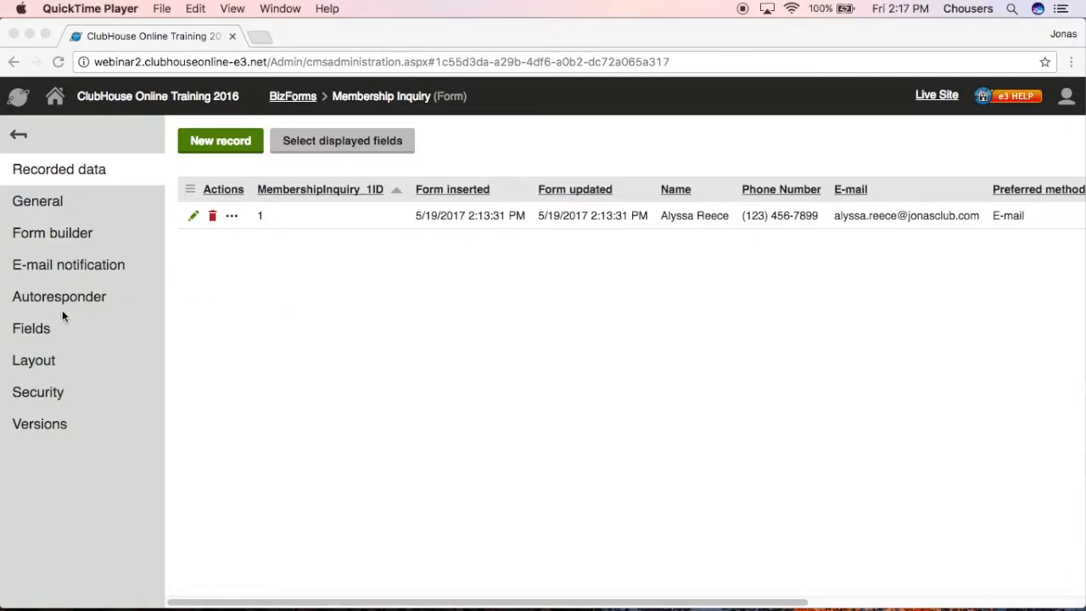
- Show the form's field definitions and select MultipleChoiceControl (Text, size 500, not required)
{"action": "left_click", "coordinate": [44, 333]}
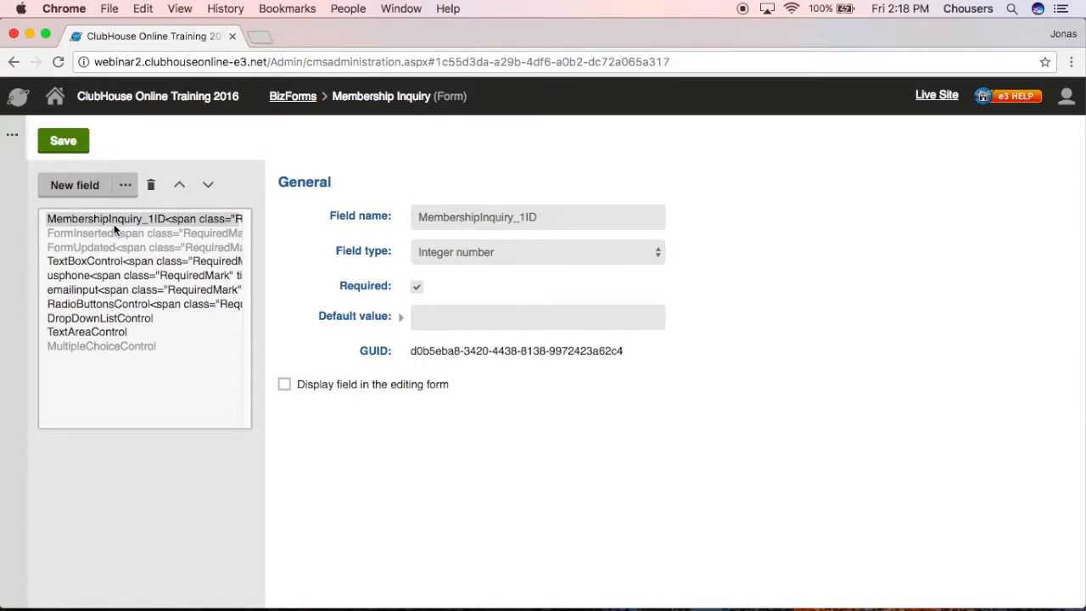
{"action": "left_click", "coordinate": [111, 348]}
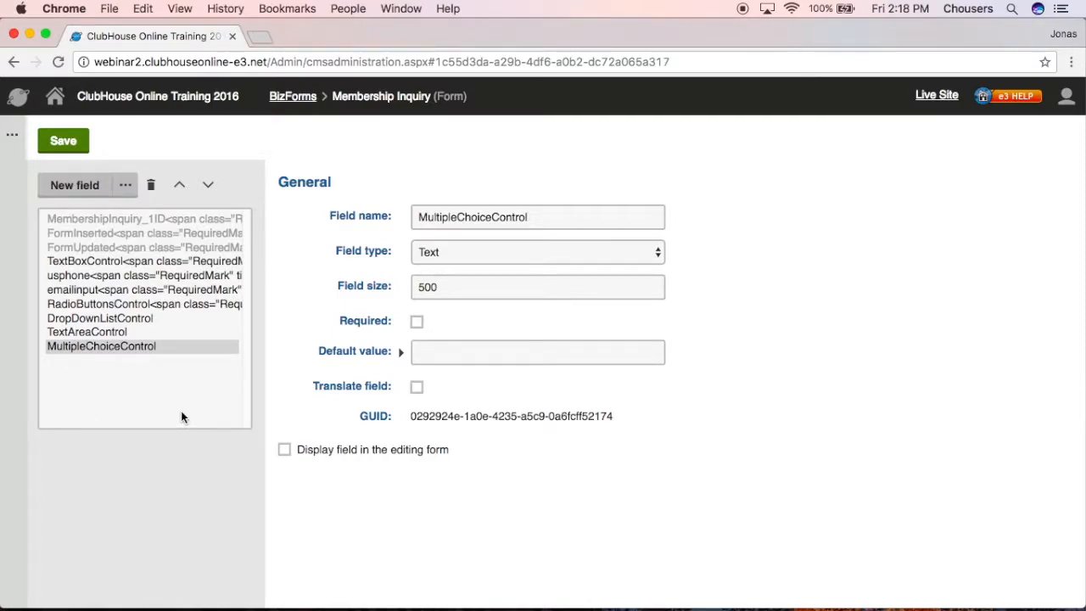
- Remove the MultipleChoiceControl field and its data, leaving TextAreaControl as the last field
{"action": "left_click", "coordinate": [153, 187]}
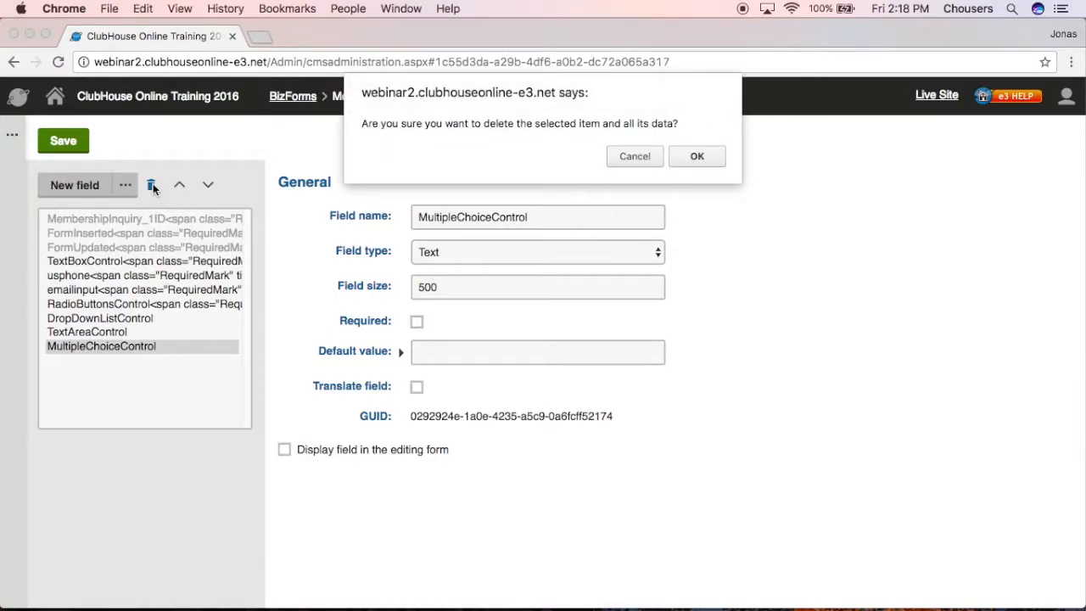
{"action": "left_click", "coordinate": [679, 156]}
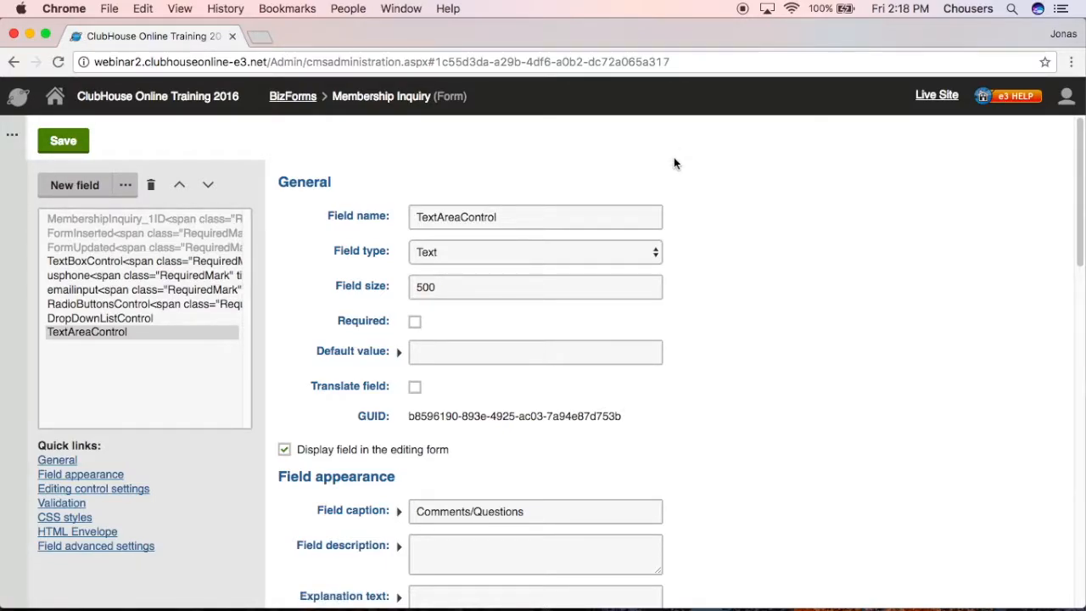
{"action": "left_click", "coordinate": [574, 215]}
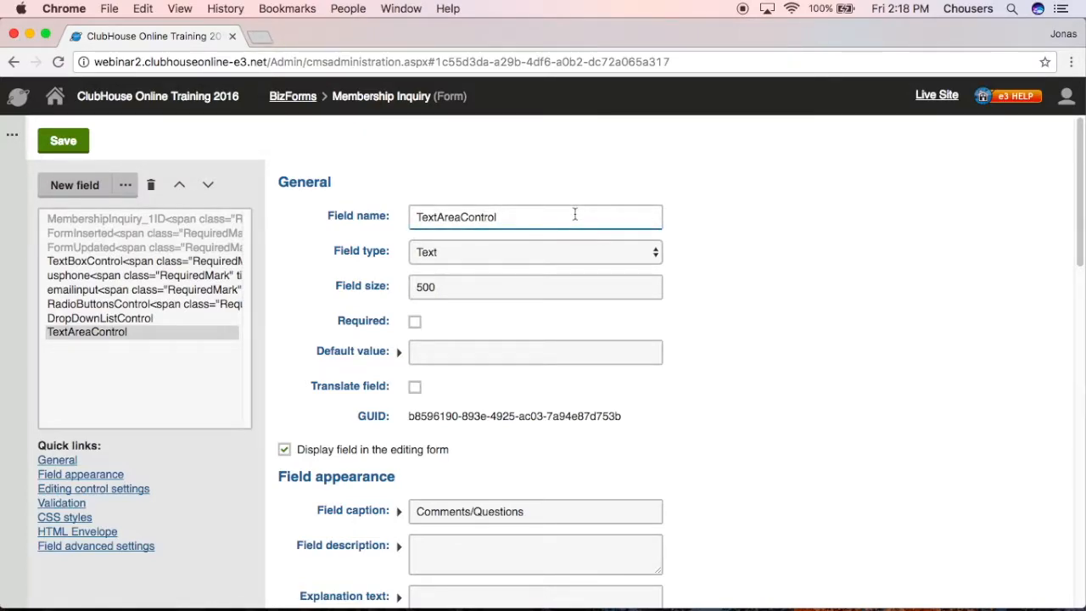
- Change the TextBoxControl field name to 'Name' and save the form fields
{"action": "left_click", "coordinate": [118, 262]}
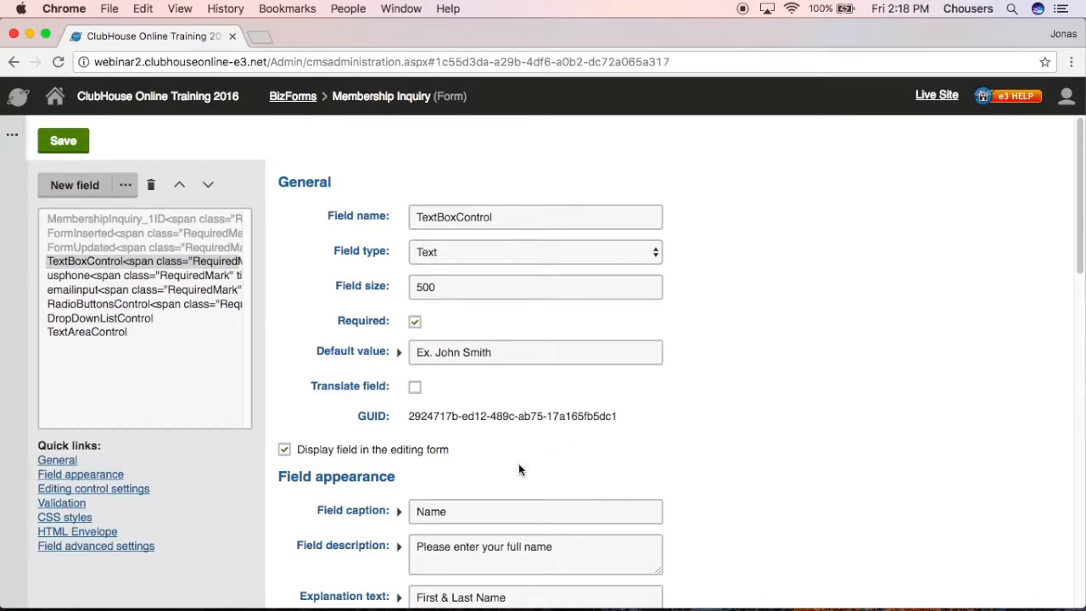
{"action": "double_click", "coordinate": [448, 510]}
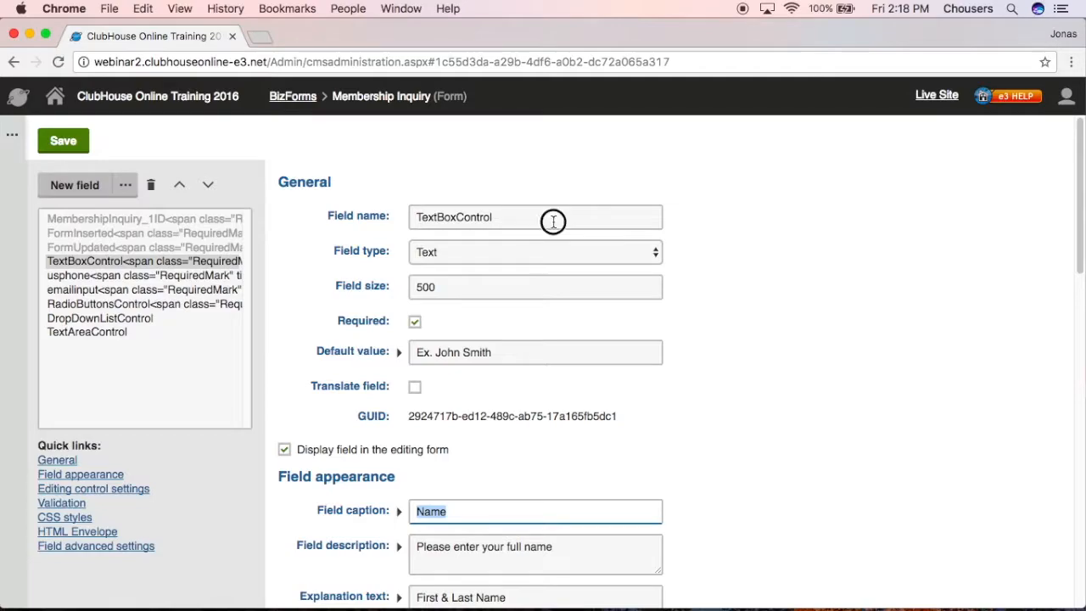
{"action": "left_click_drag", "start_coordinate": [552, 218], "coordinate": [407, 218]}
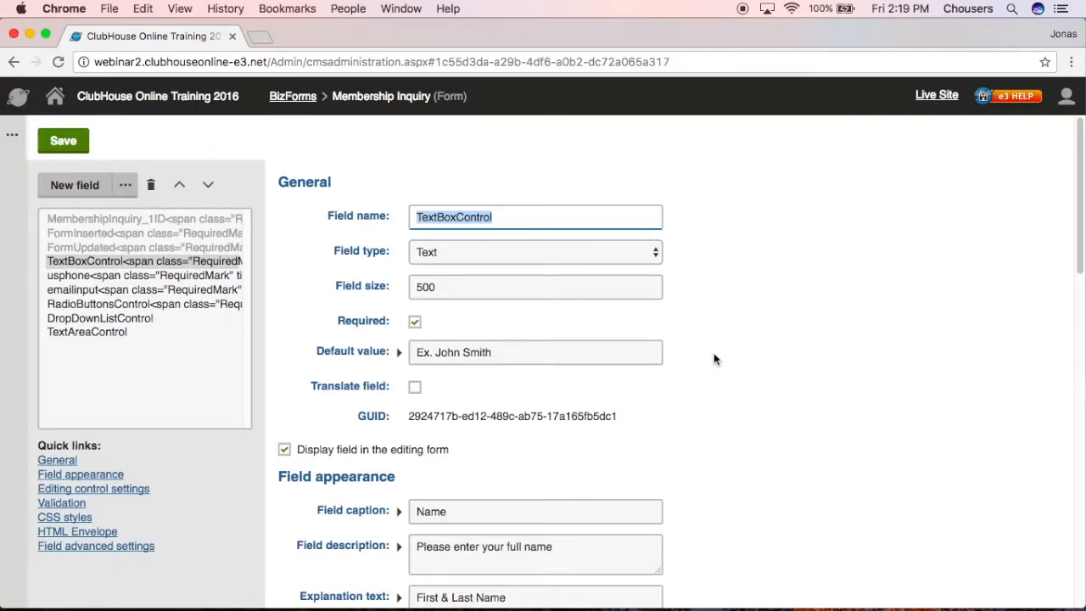
{"action": "type", "text": "Name"}
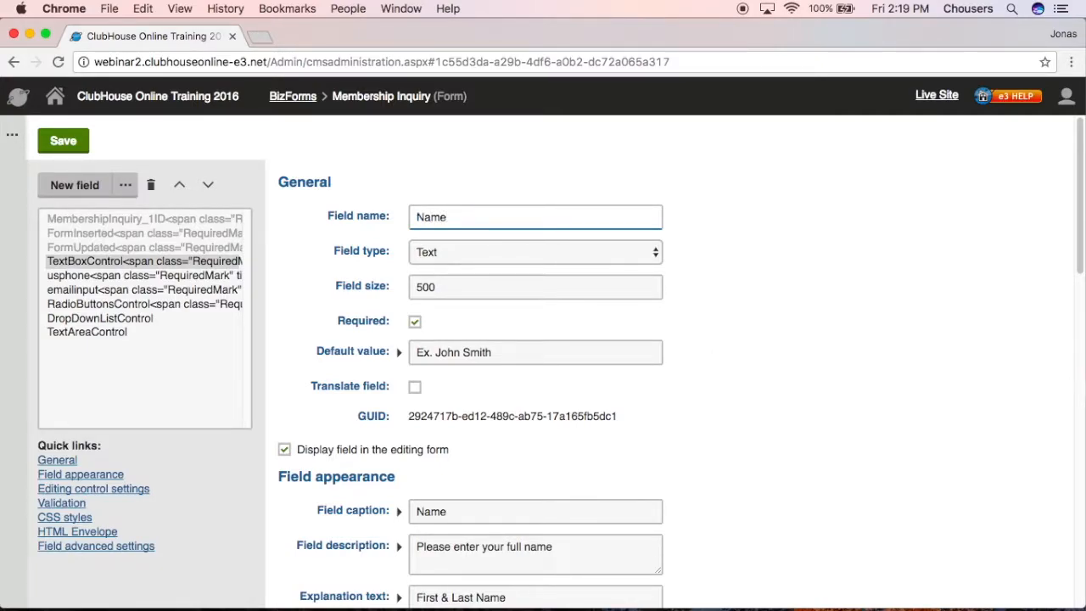
{"action": "left_click", "coordinate": [73, 150]}
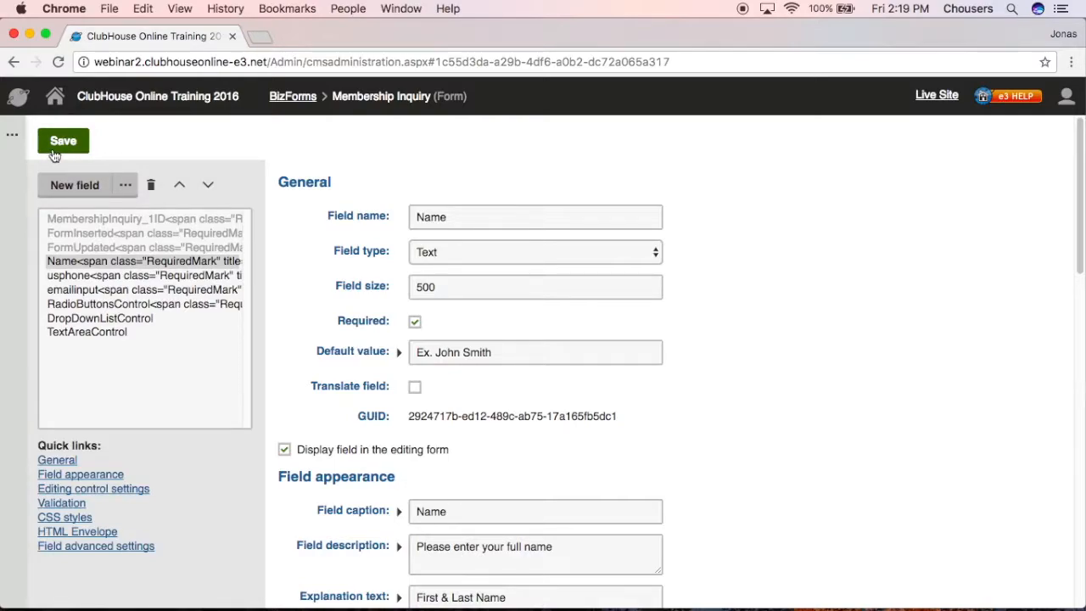
{"action": "left_click", "coordinate": [17, 139]}
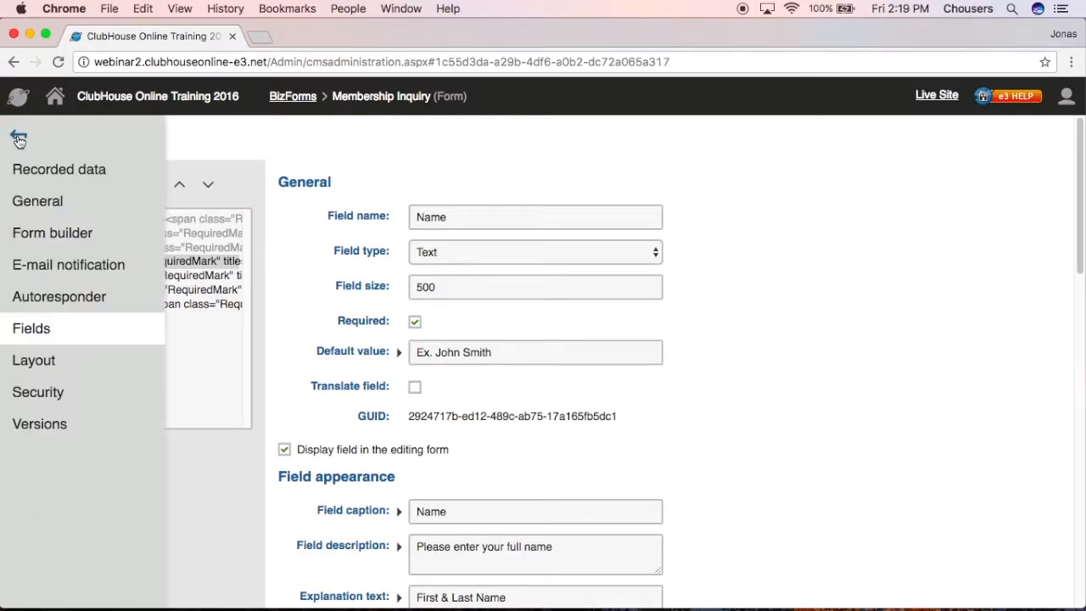
{"action": "left_click", "coordinate": [41, 267]}
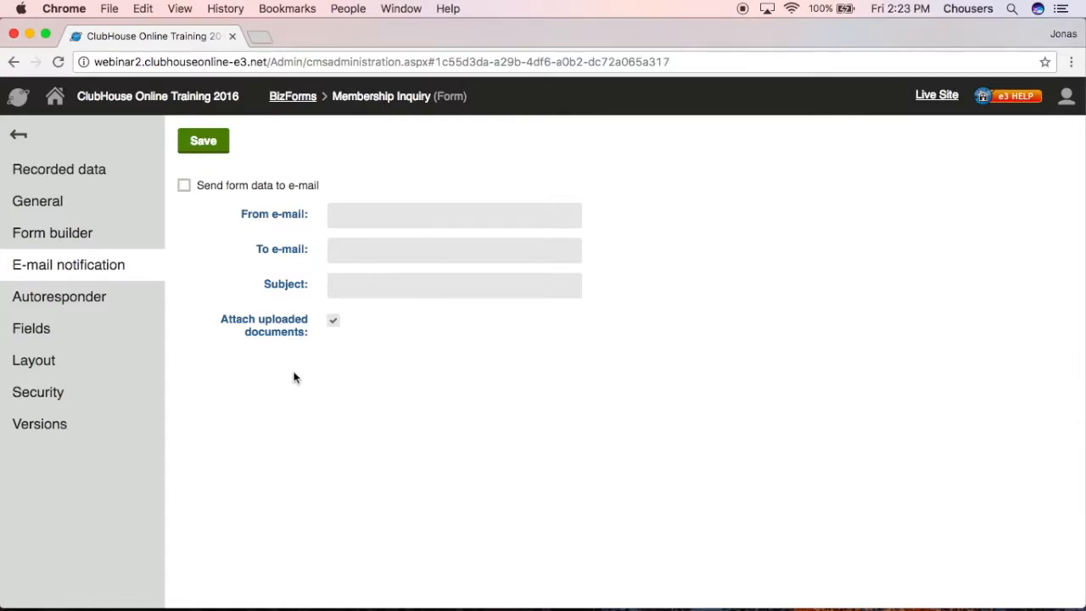
{"action": "left_click", "coordinate": [183, 188]}
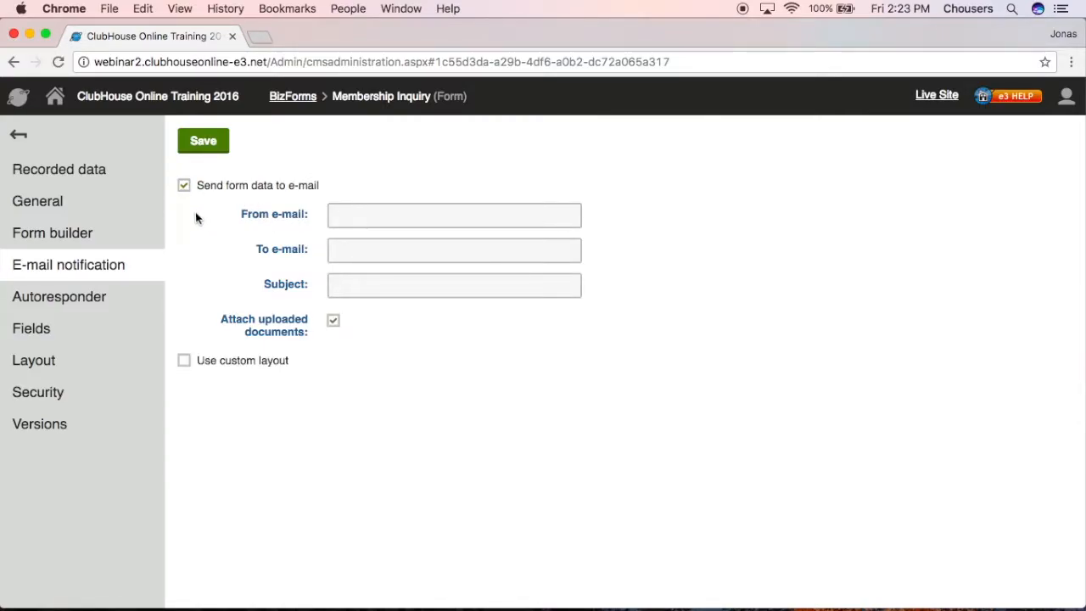
{"action": "left_click", "coordinate": [483, 219]}
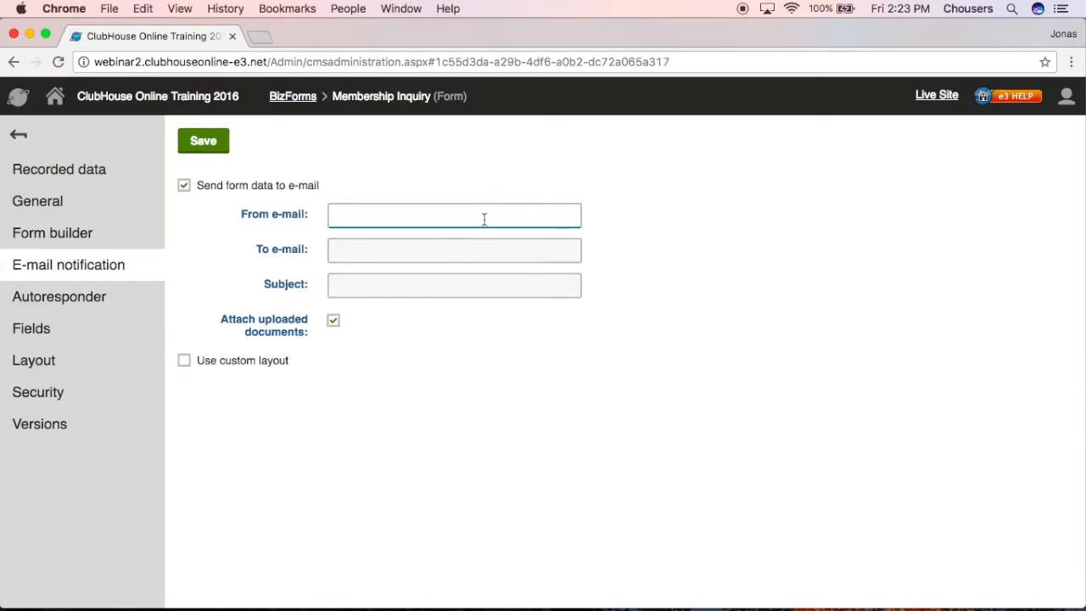
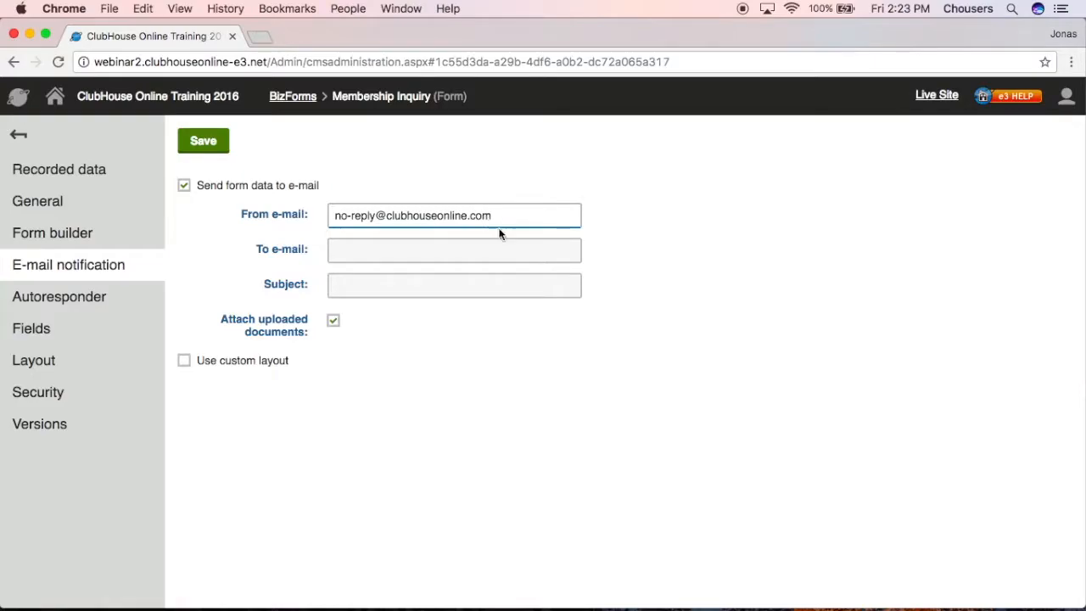
{"action": "left_click", "coordinate": [444, 245]}
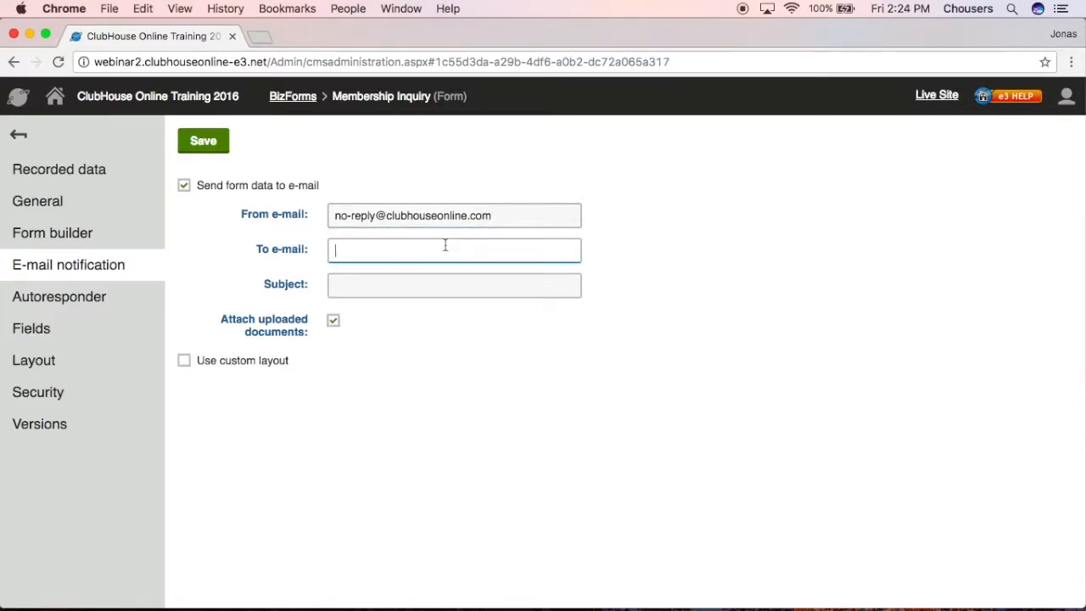
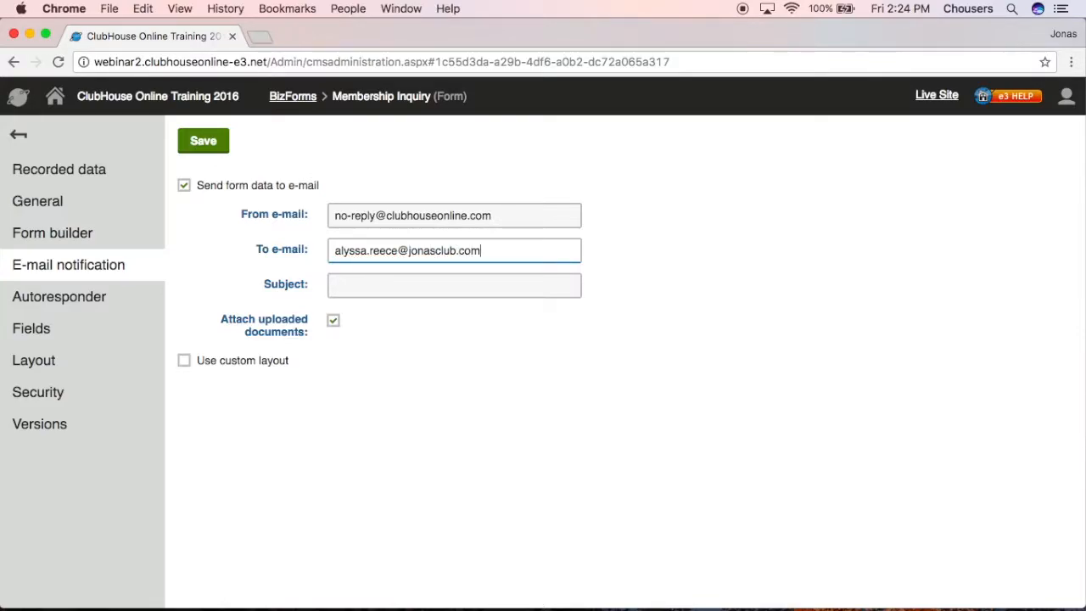
{"action": "left_click", "coordinate": [442, 291]}
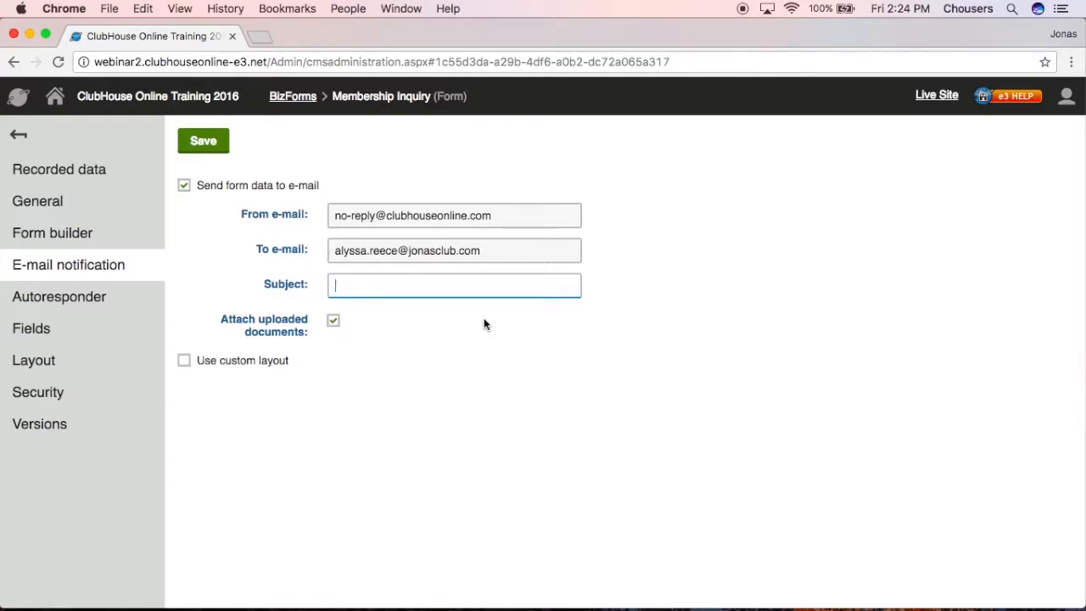
- Enter the notification subject 'Membership Inquiry from {%Name%}' and save the notification settings
{"action": "type", "text": "Membersi"}
{"action": "key", "text": "BackSpace"}
{"action": "type", "text": "hip Inquiry from"}
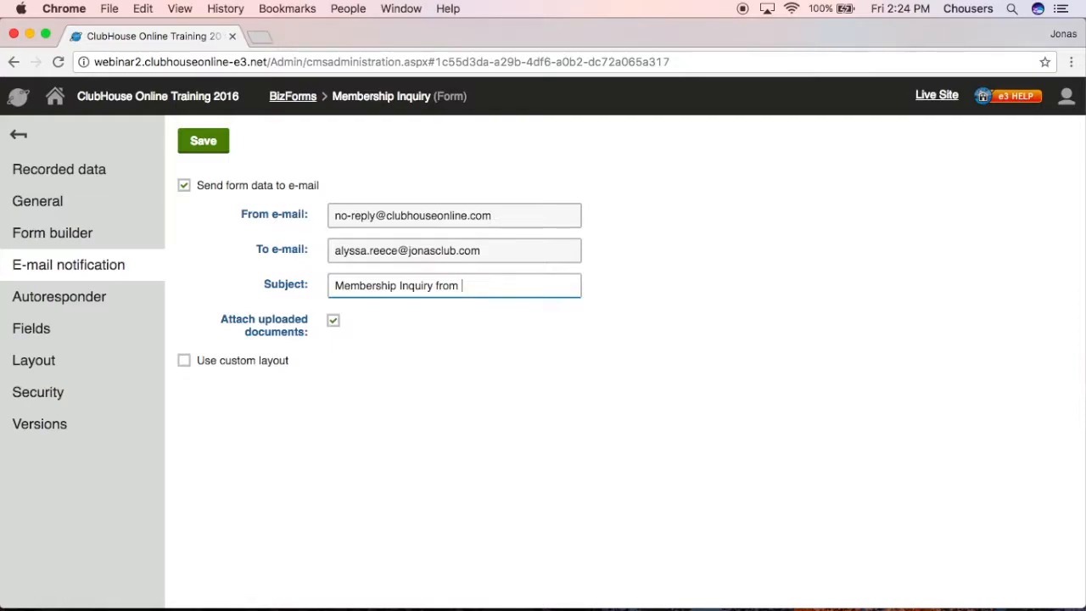
{"action": "type", "text": "{%Name%}"}
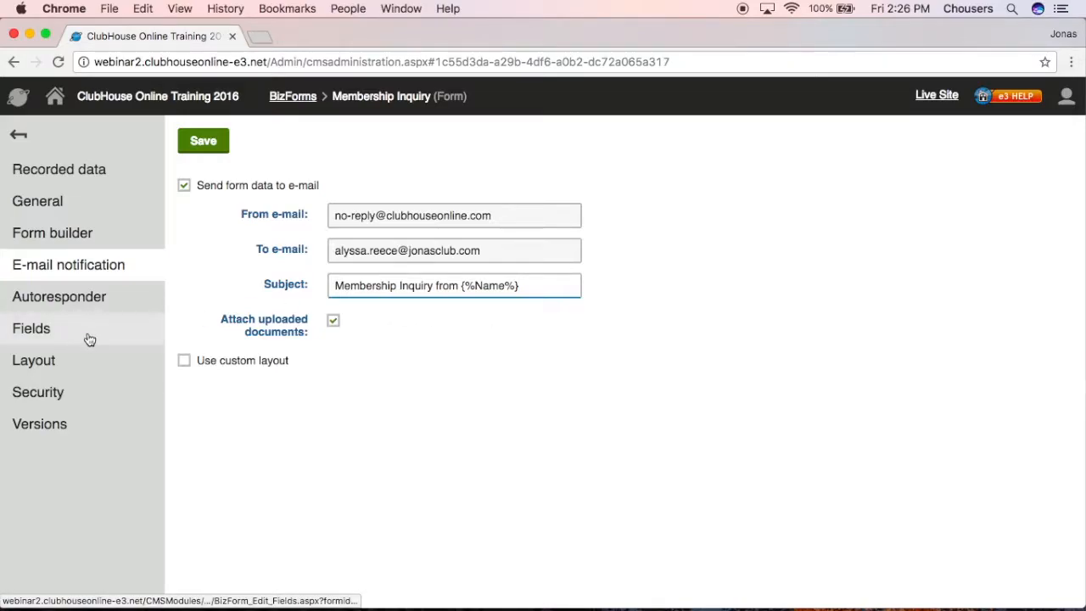
{"action": "left_click", "coordinate": [529, 219]}
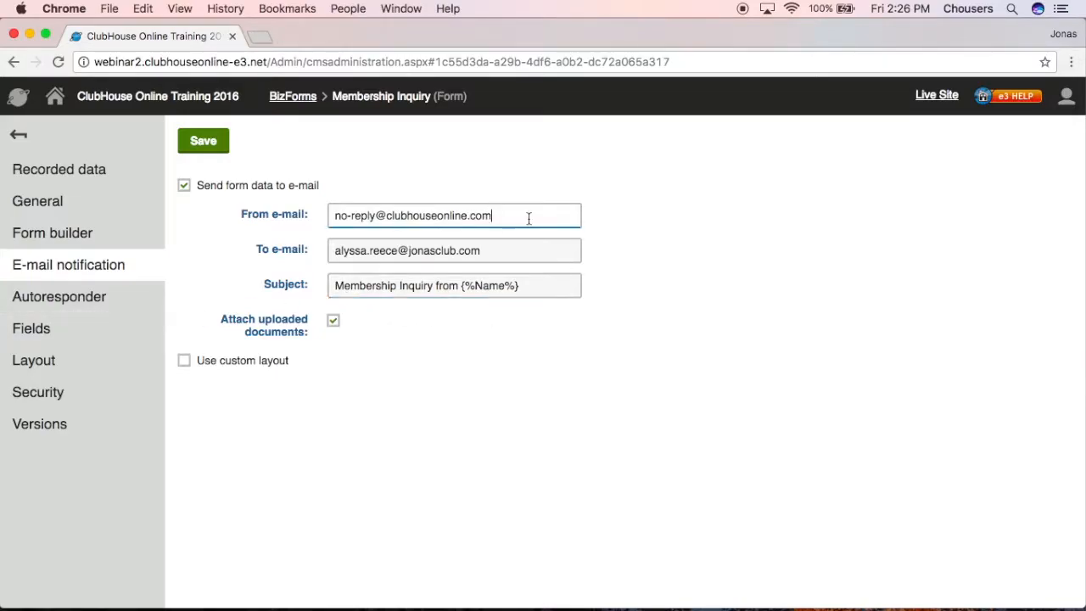
{"action": "left_click", "coordinate": [217, 141]}
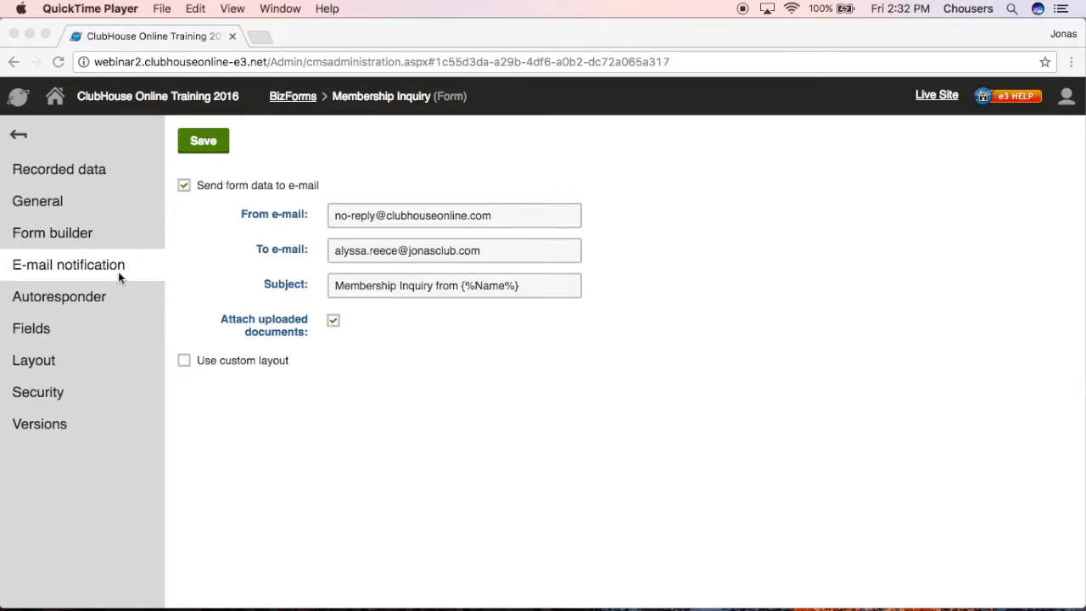
- Go to the Autoresponder section of the Membership Inquiry form
{"action": "left_click", "coordinate": [83, 302]}
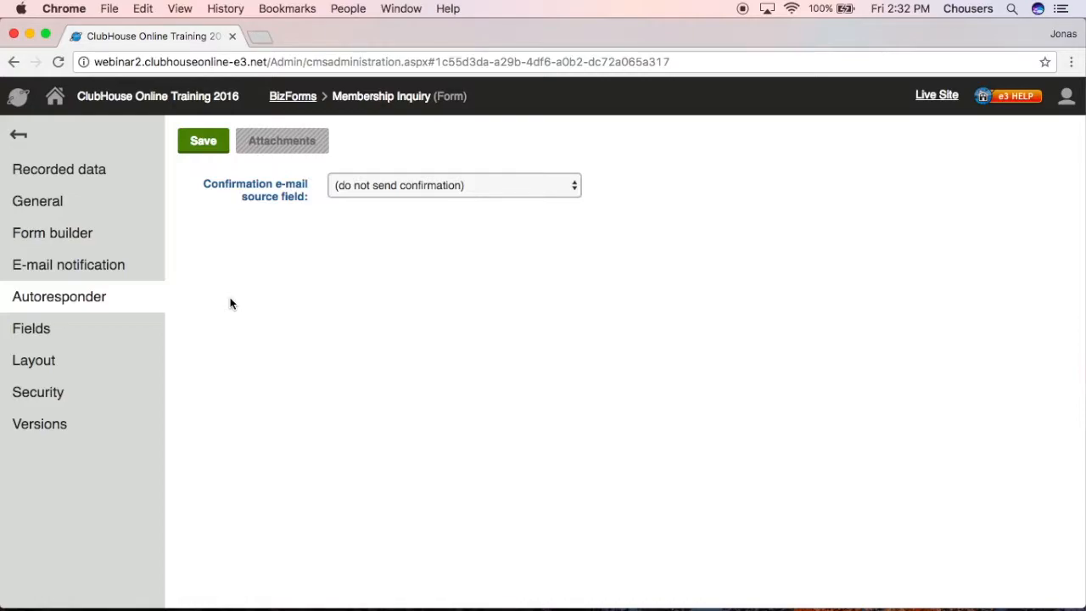
{"action": "left_click", "coordinate": [539, 185]}
{"action": "left_click", "coordinate": [529, 232]}
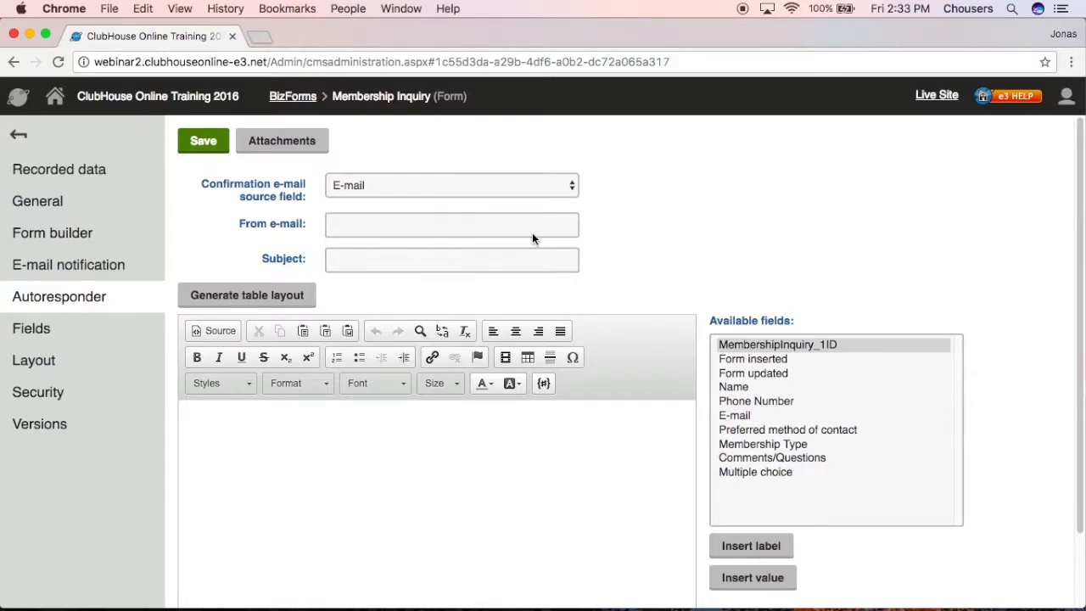
{"action": "left_click", "coordinate": [532, 233]}
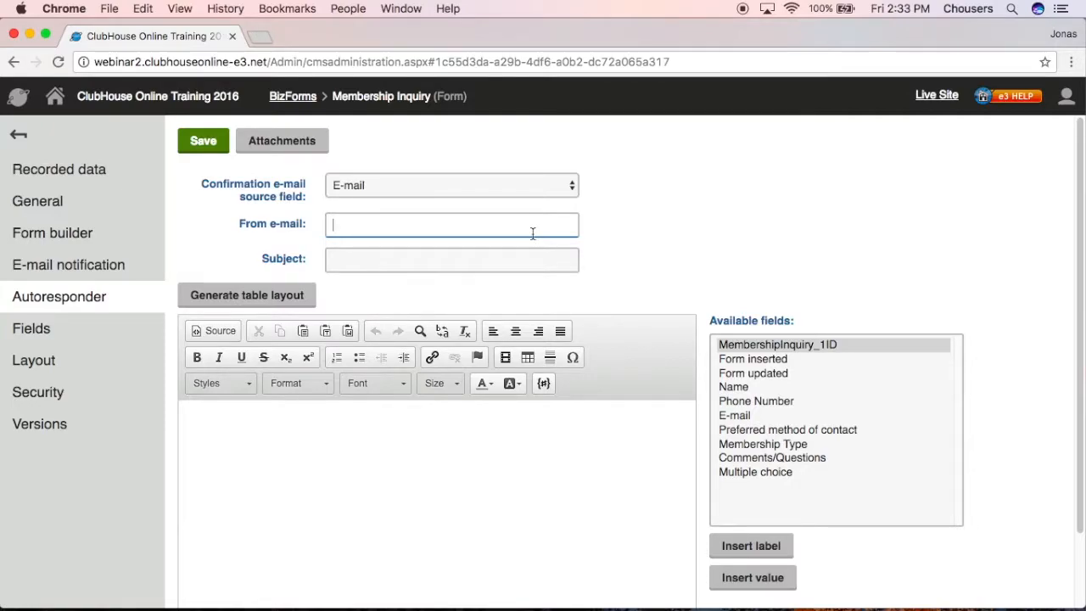
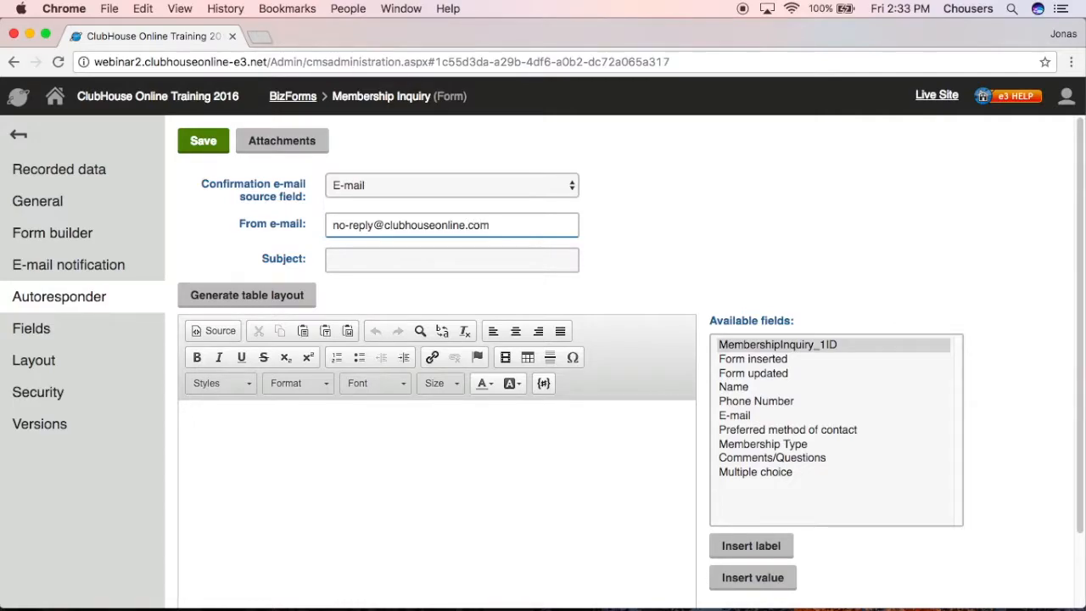
{"action": "left_click", "coordinate": [512, 268]}
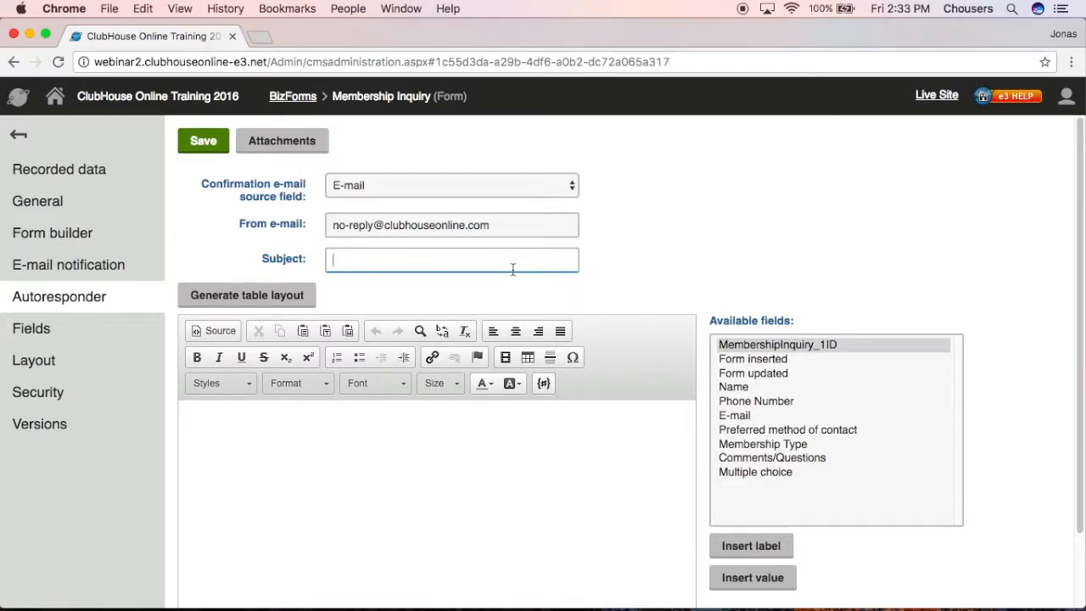
{"action": "type", "text": "Membership Inquir"}
{"action": "type", "text": "y "}
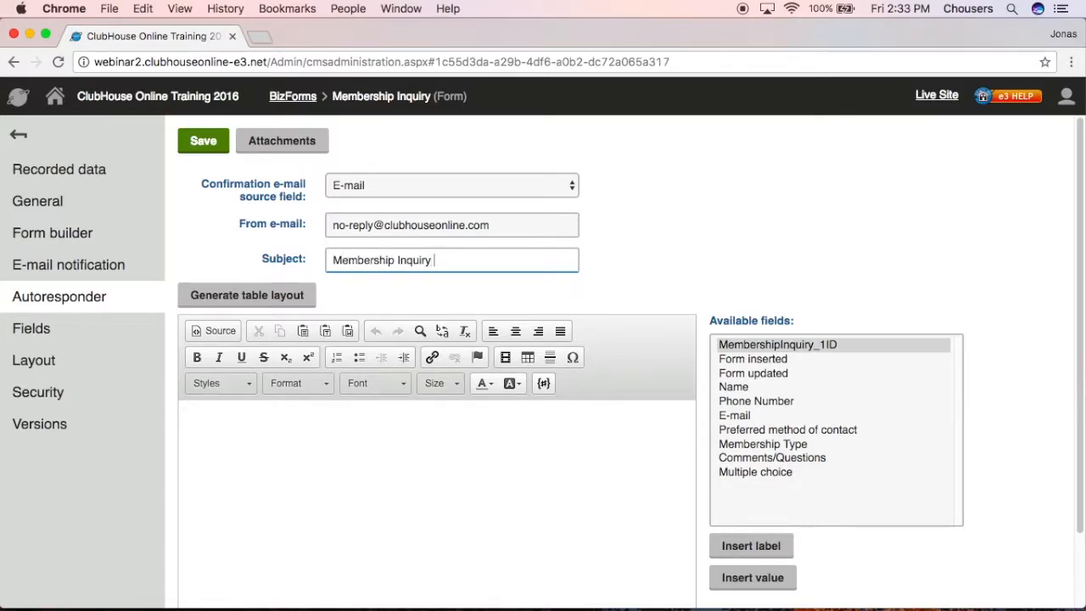
{"action": "type", "text": "Submitted"}
{"action": "left_click", "coordinate": [315, 438]}
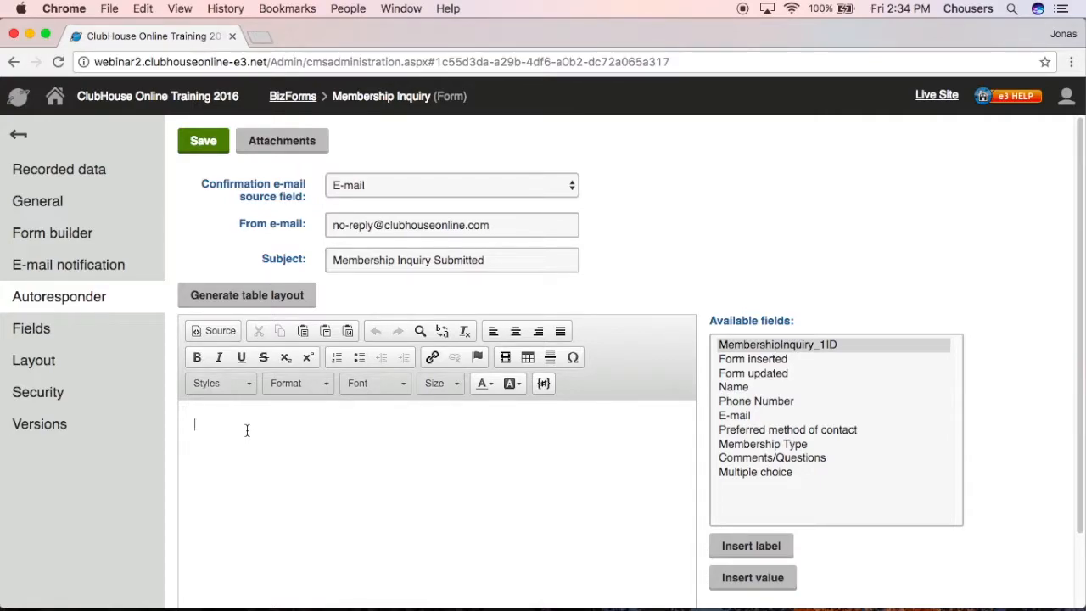
- Begin the autoresponder body with 'Hi' followed by the inserted Name field value
{"action": "type", "text": "T"}
{"action": "left_click", "coordinate": [746, 386]}
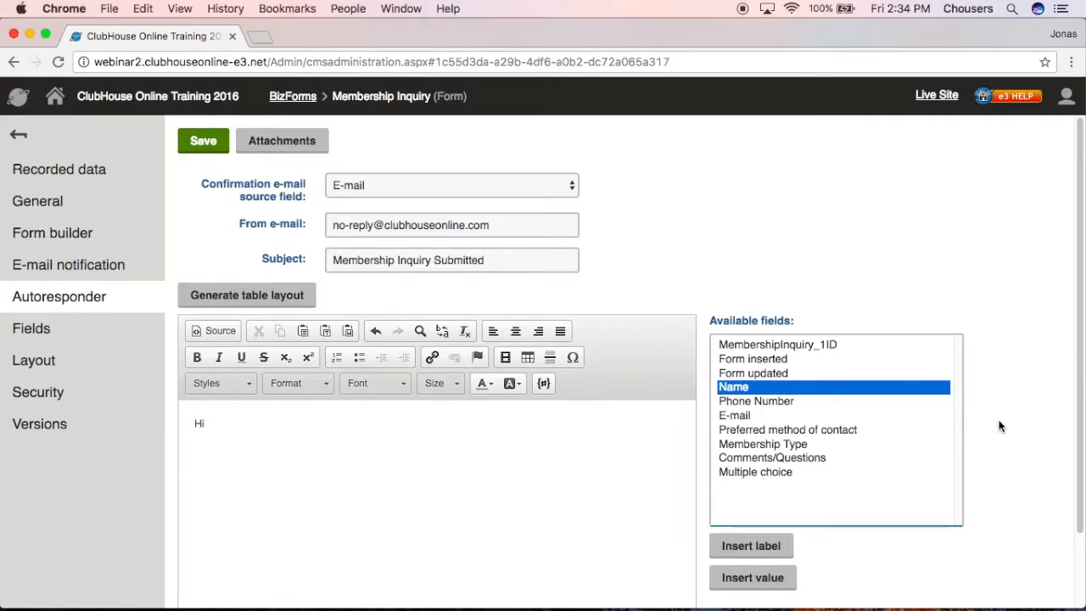
{"action": "left_click", "coordinate": [752, 577]}
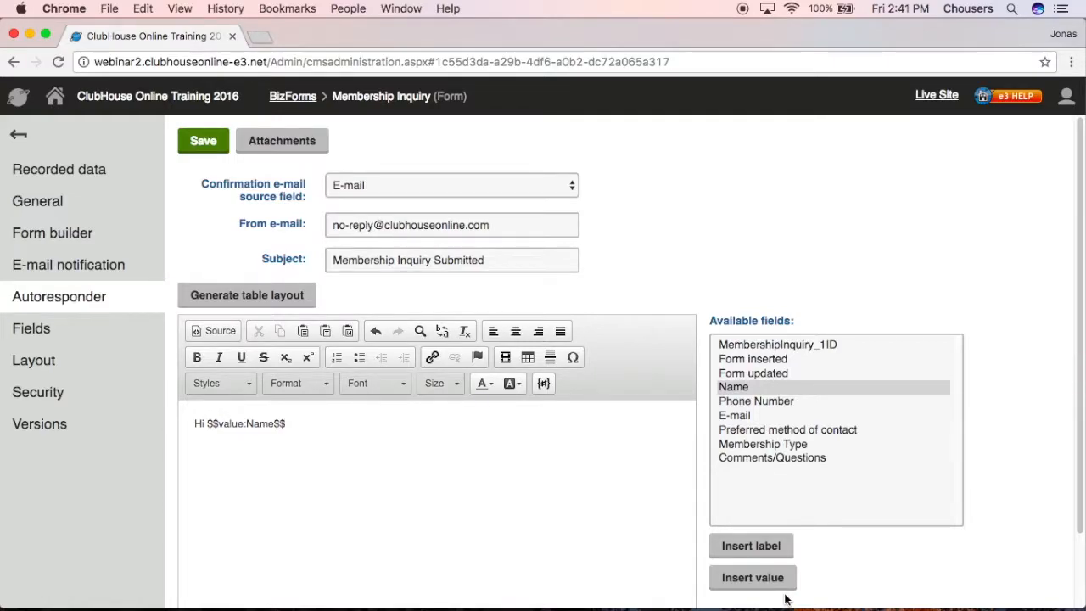
- Add the thank-you and staff follow-up lines, a Mystic River Club signature with the club's phone number, and save
{"action": "type", "text": ","}
{"action": "key", "text": "Return"}
{"action": "type", "text": "Tha"}
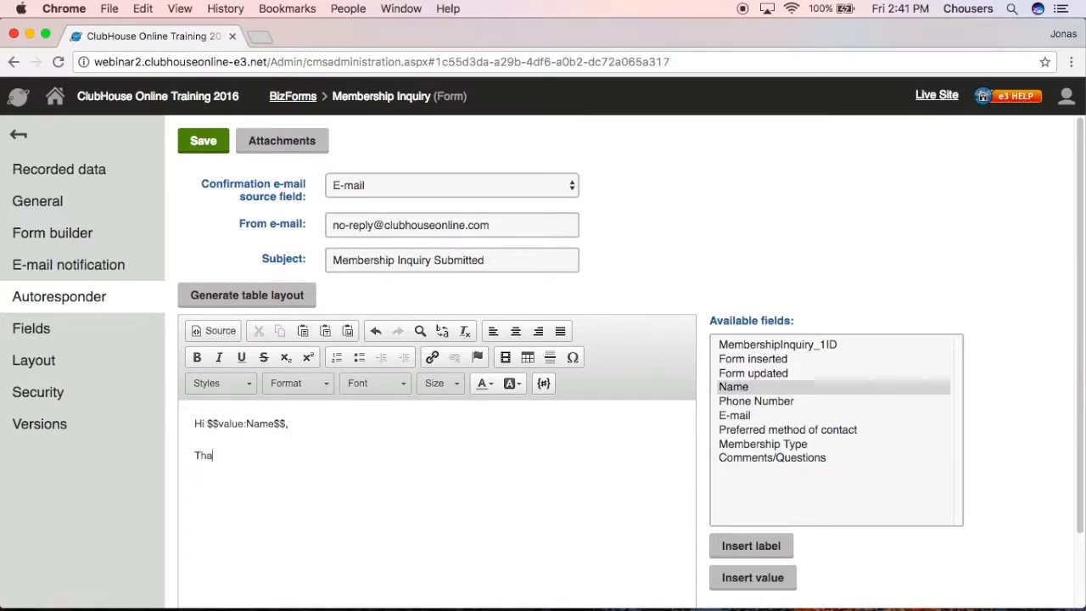
{"action": "type", "text": "nk you for submitting a Member"}
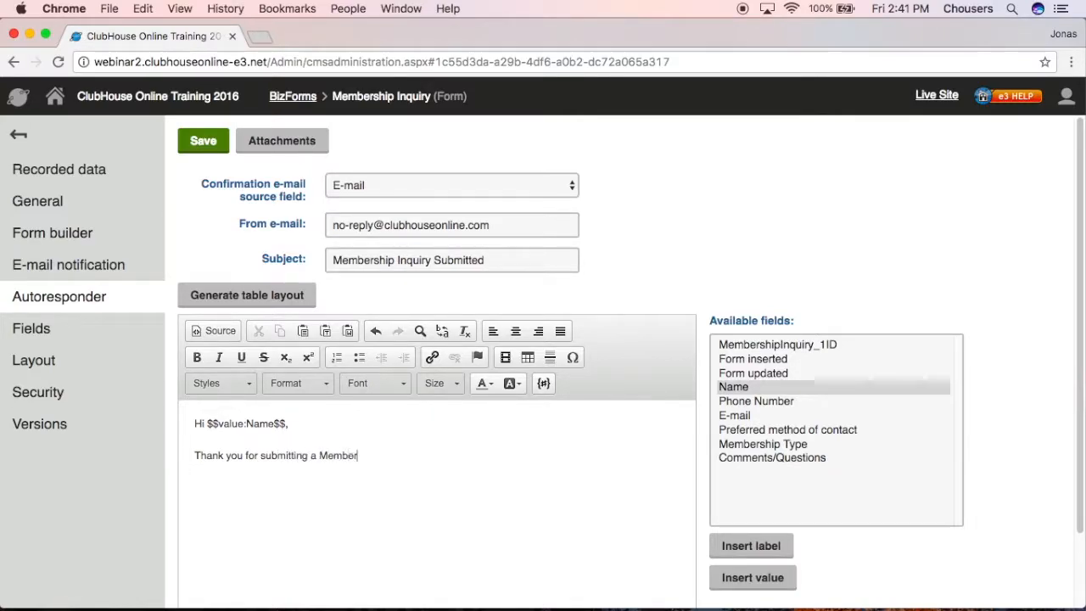
{"action": "type", "text": "ship Inquiry for "}
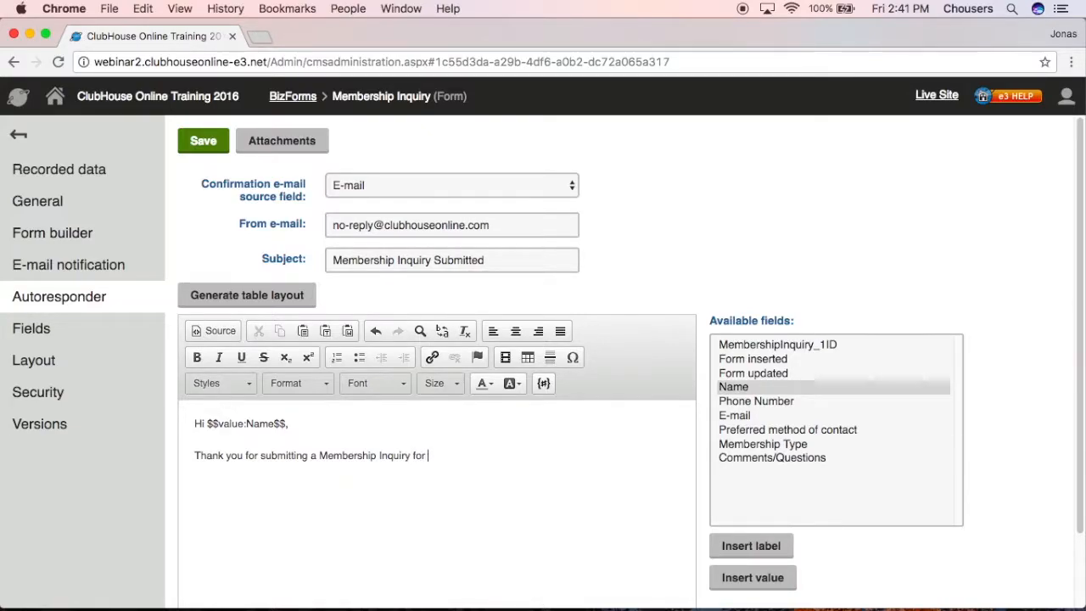
{"action": "type", "text": "Mystic River C"}
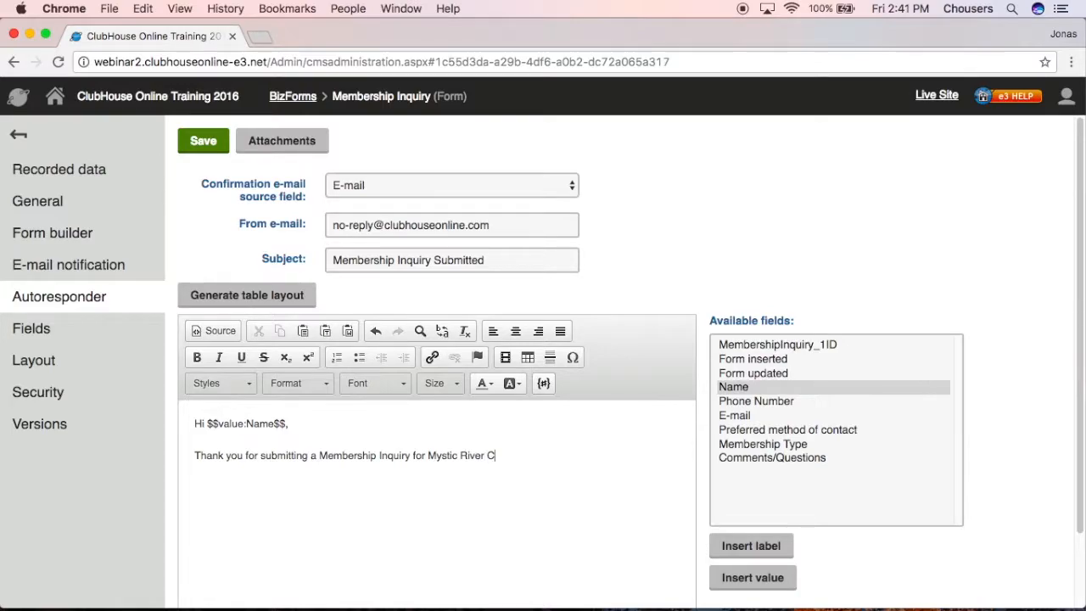
{"action": "type", "text": "lub. "}
{"action": "type", "text": "One of our s"}
{"action": "type", "text": "ta"}
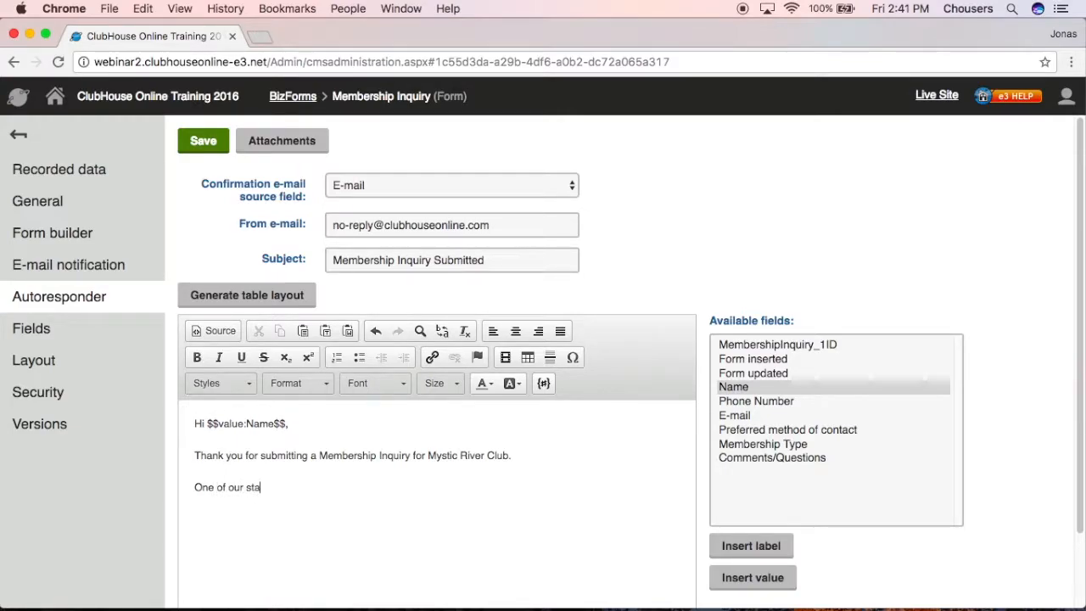
{"action": "type", "text": "ff will be i"}
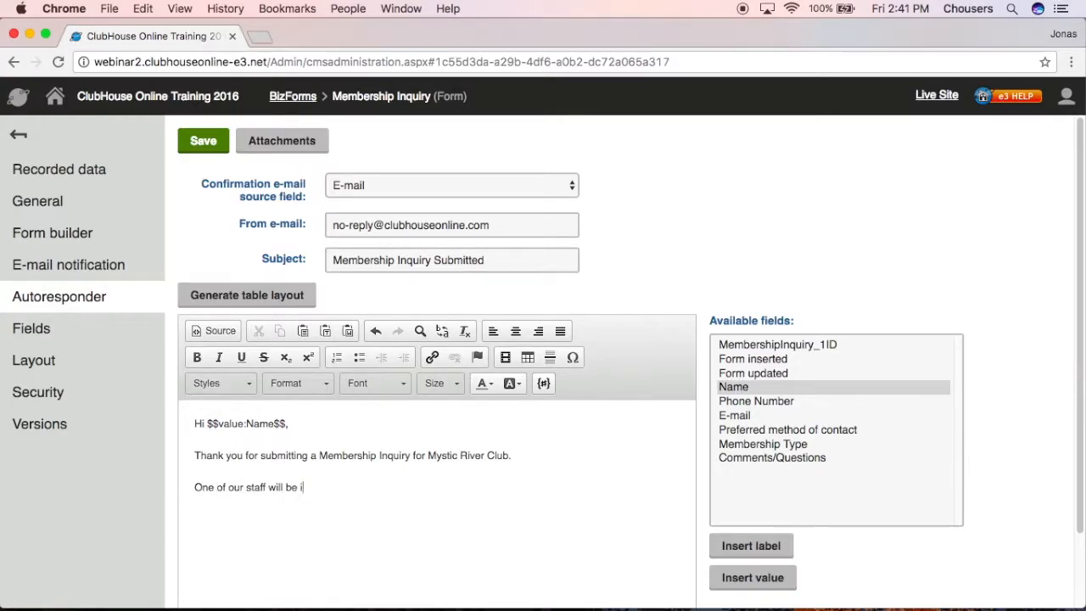
{"action": "type", "text": "n touch with you soon."}
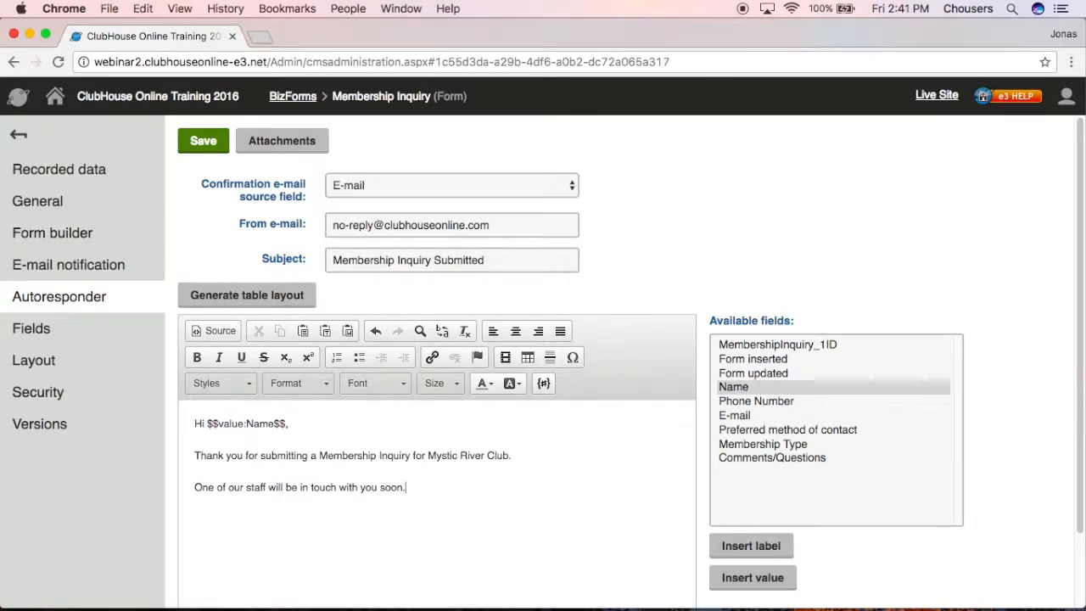
{"action": "key", "text": "Return"}
{"action": "type", "text": "Mystic River Club"}
{"action": "key", "text": "shift+Return"}
{"action": "type", "text": "123"}
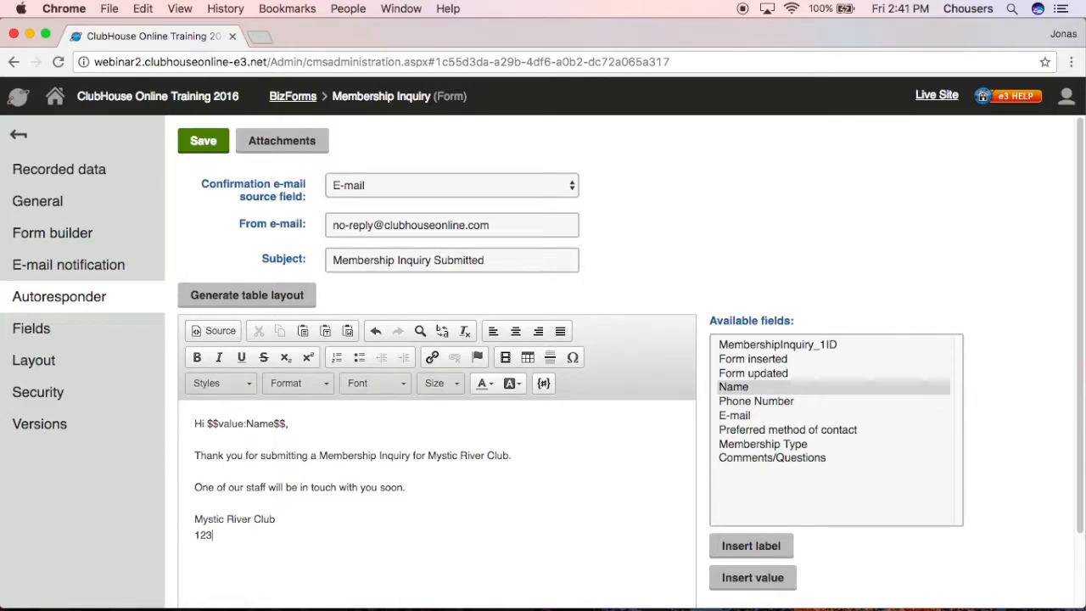
{"action": "type", "text": "-456-7899"}
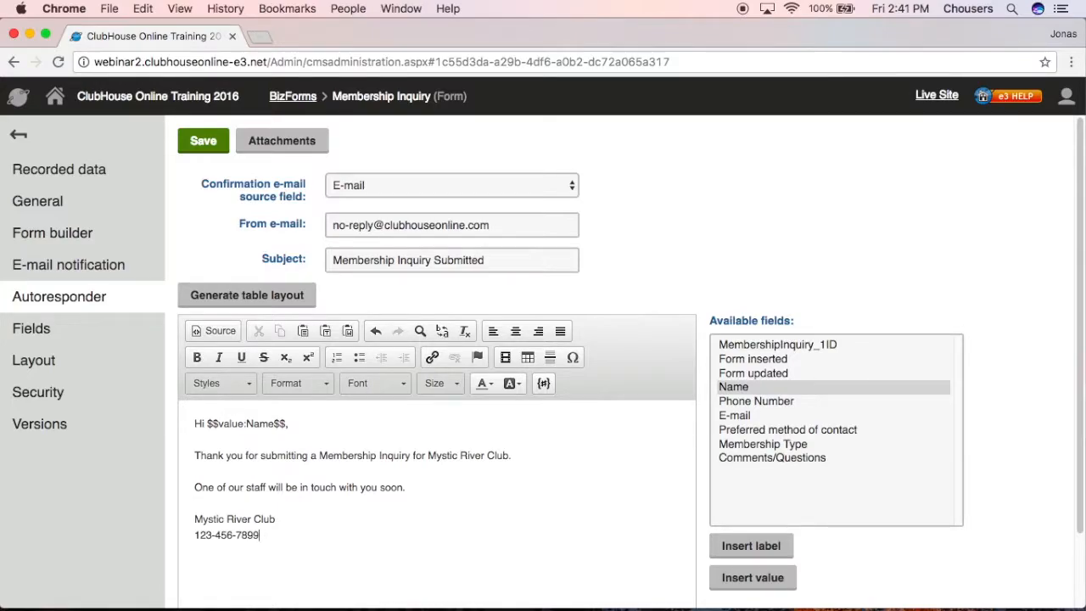
{"action": "left_click", "coordinate": [206, 142]}
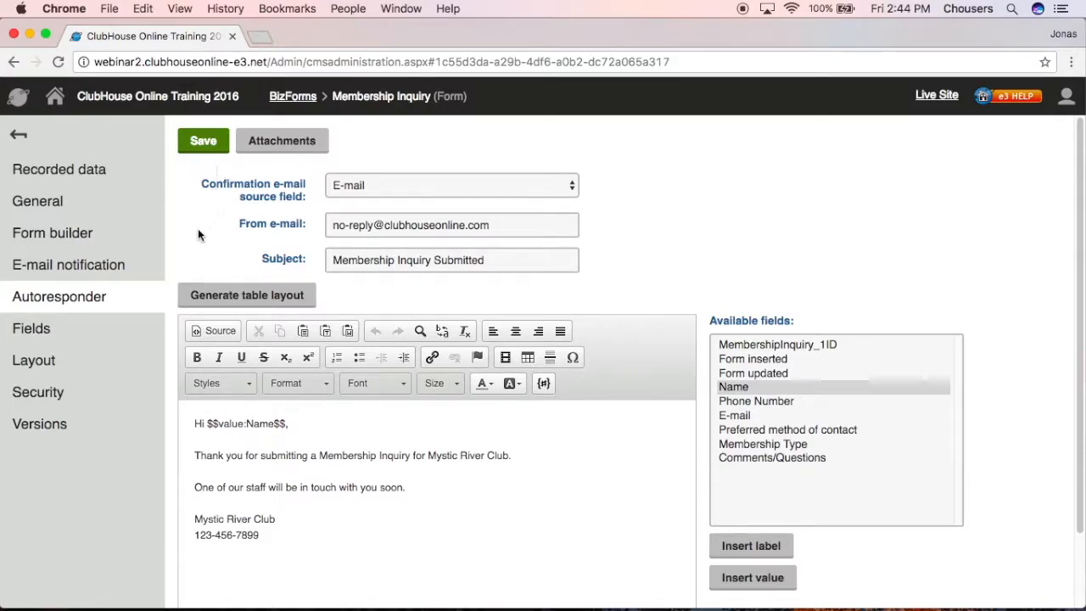
{"action": "left_click", "coordinate": [44, 360]}
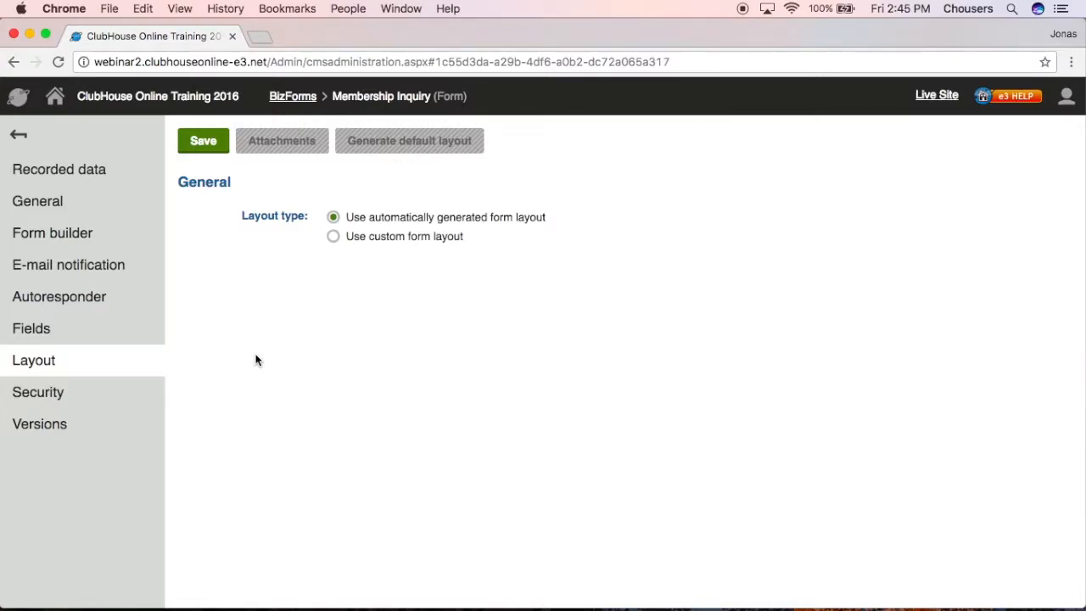
- Switch the Membership Inquiry form to 'Use custom form layout'
{"action": "left_click", "coordinate": [333, 237]}
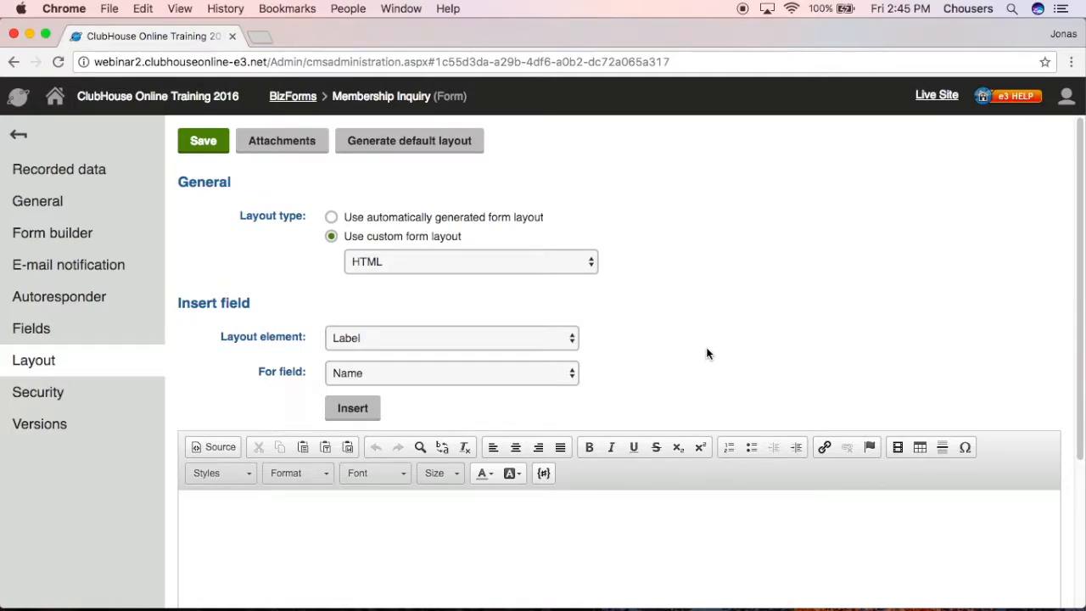
- Generate the default layout and review the $$label:Name$$, $$input:Name$$ and $$validation:Name$$ placeholders
{"action": "left_click", "coordinate": [456, 157]}
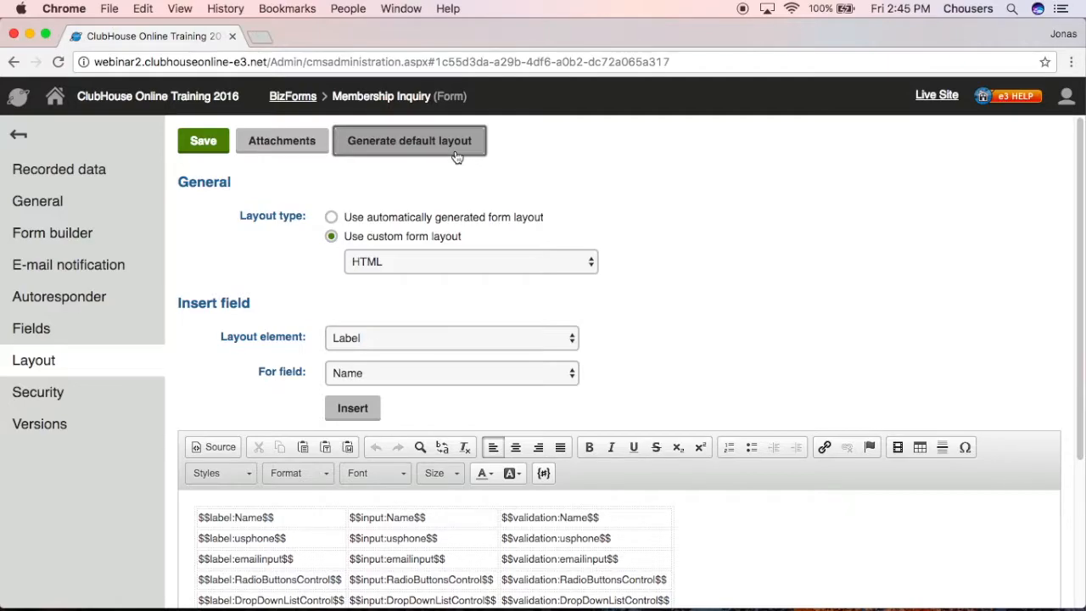
{"action": "scroll", "coordinate": [619, 305], "scroll_direction": "down", "scroll_amount": 1}
{"action": "scroll", "coordinate": [696, 538], "scroll_direction": "down", "scroll_amount": 4}
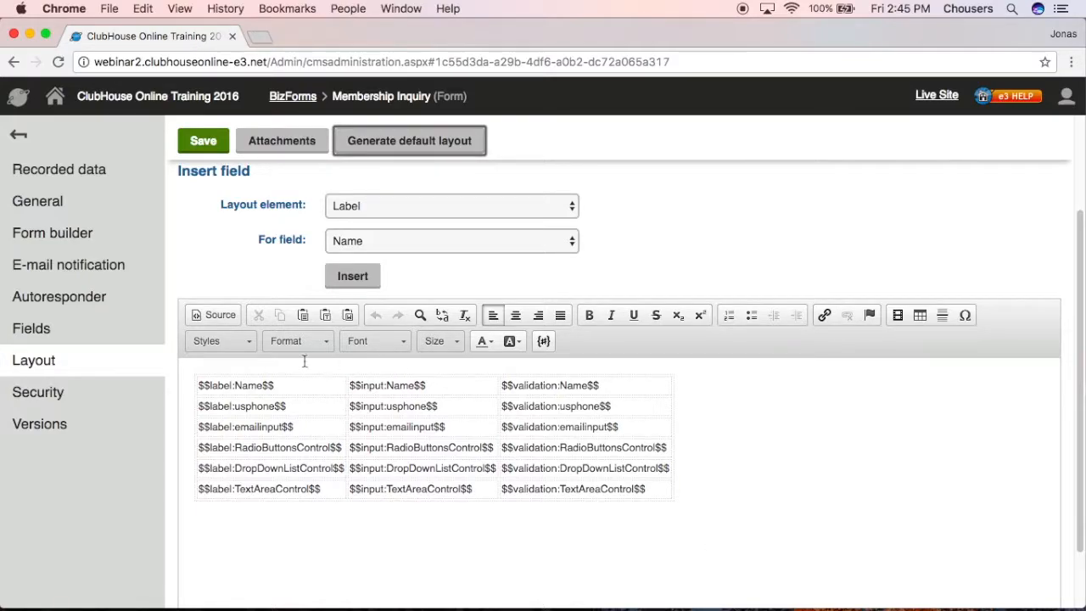
{"action": "left_click", "coordinate": [287, 381]}
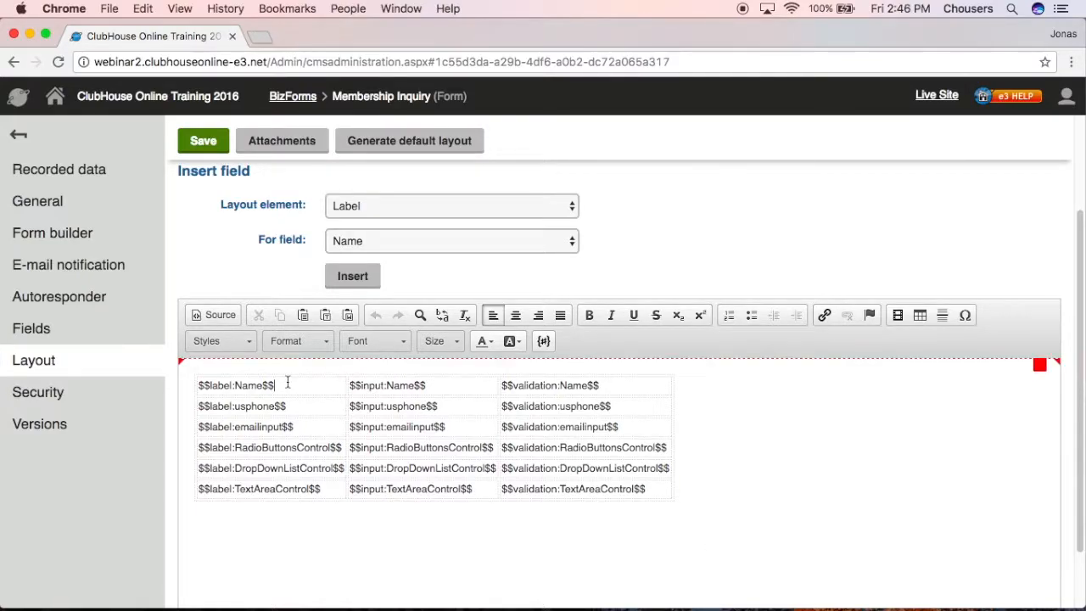
{"action": "left_click", "coordinate": [444, 388]}
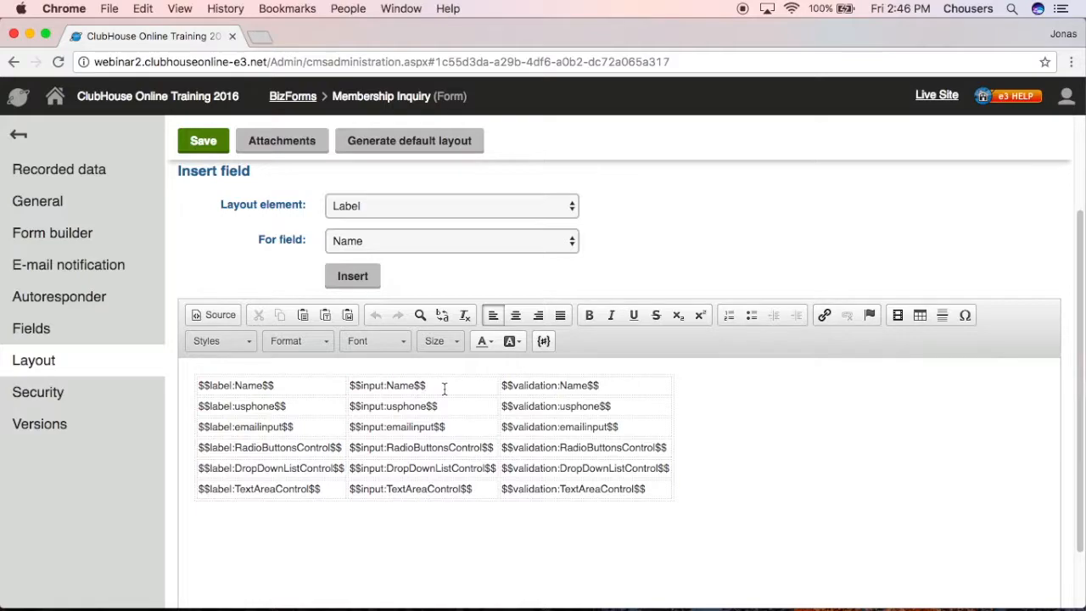
{"action": "left_click", "coordinate": [612, 388]}
{"action": "scroll", "coordinate": [661, 346], "scroll_direction": "up", "scroll_amount": 3}
- Reset the custom layout to empty, then insert the Name field's label, input and validation placeholders
{"action": "left_click", "coordinate": [332, 217]}
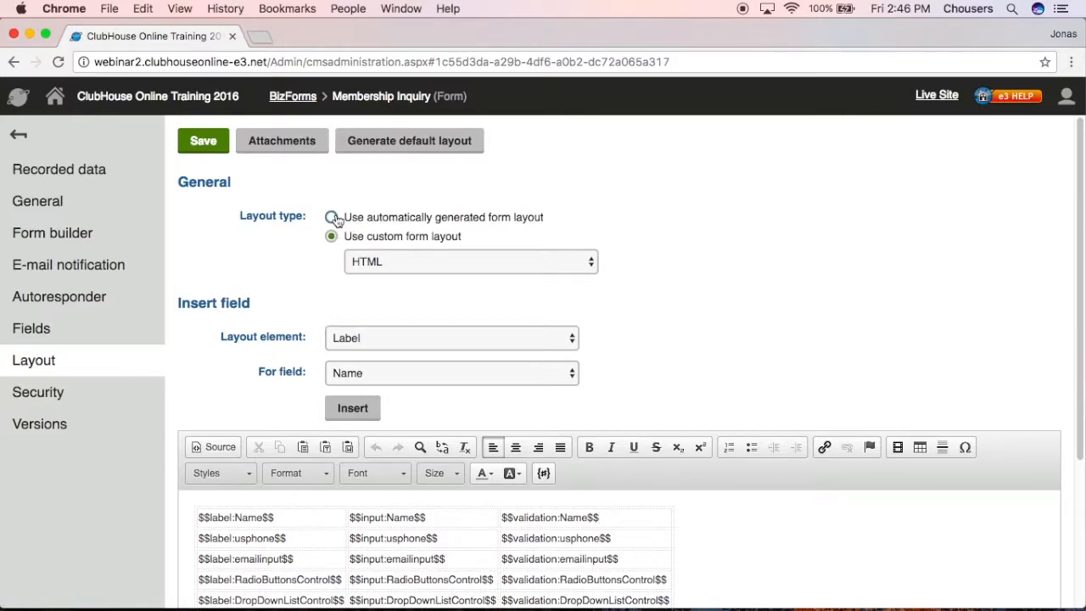
{"action": "left_click", "coordinate": [334, 237]}
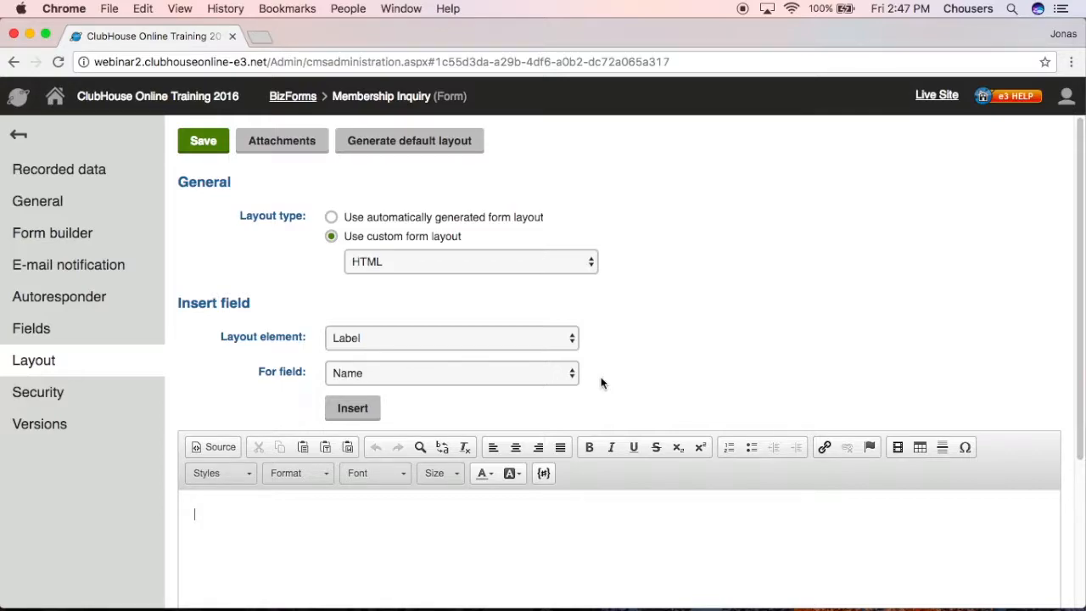
{"action": "left_click", "coordinate": [358, 408]}
{"action": "left_click", "coordinate": [533, 343]}
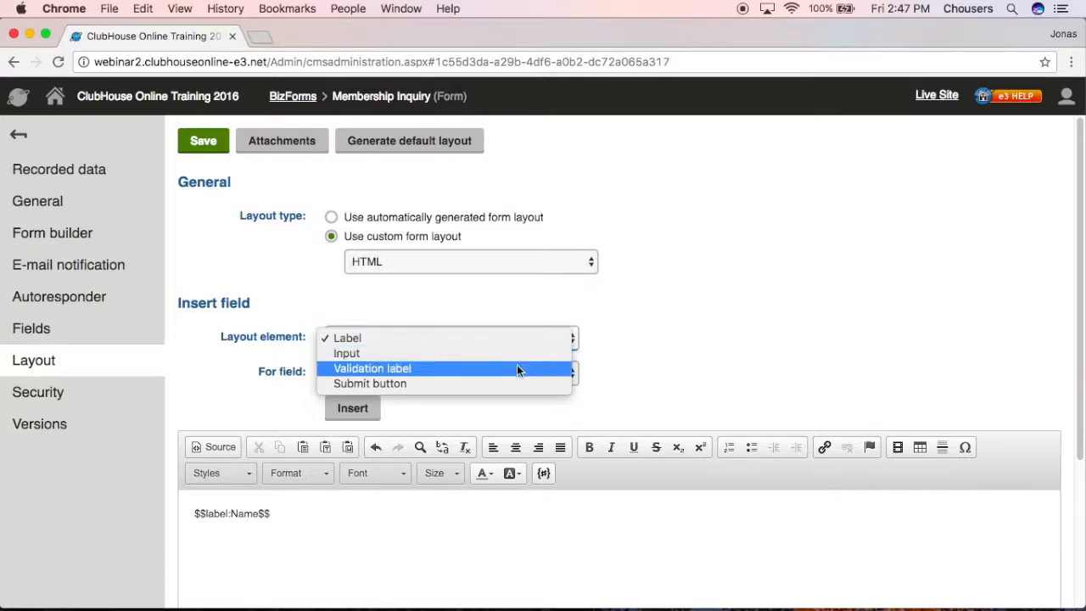
{"action": "left_click", "coordinate": [517, 353]}
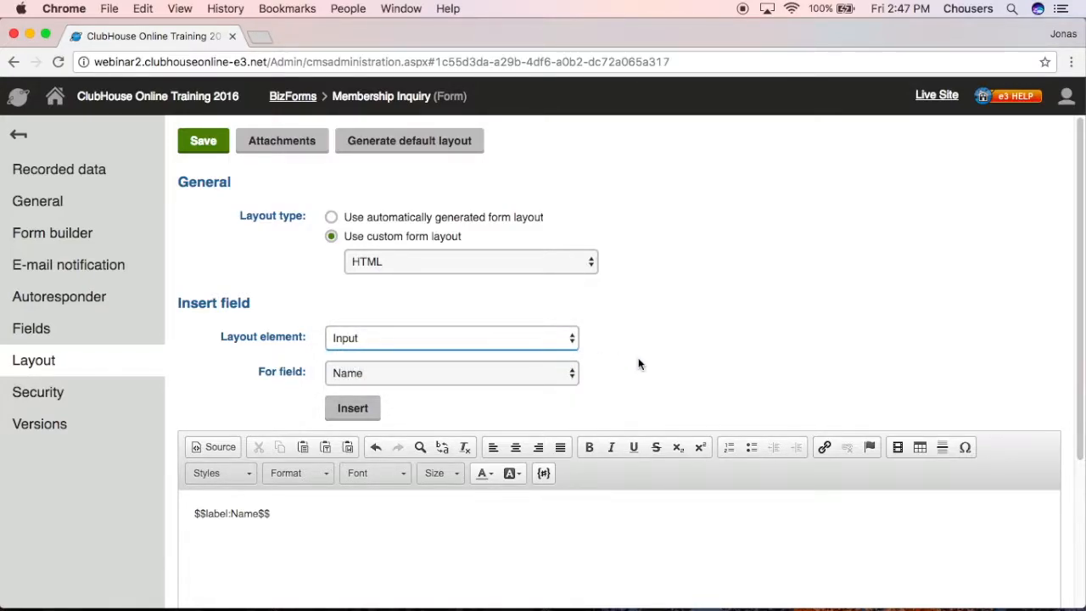
{"action": "left_click", "coordinate": [371, 415]}
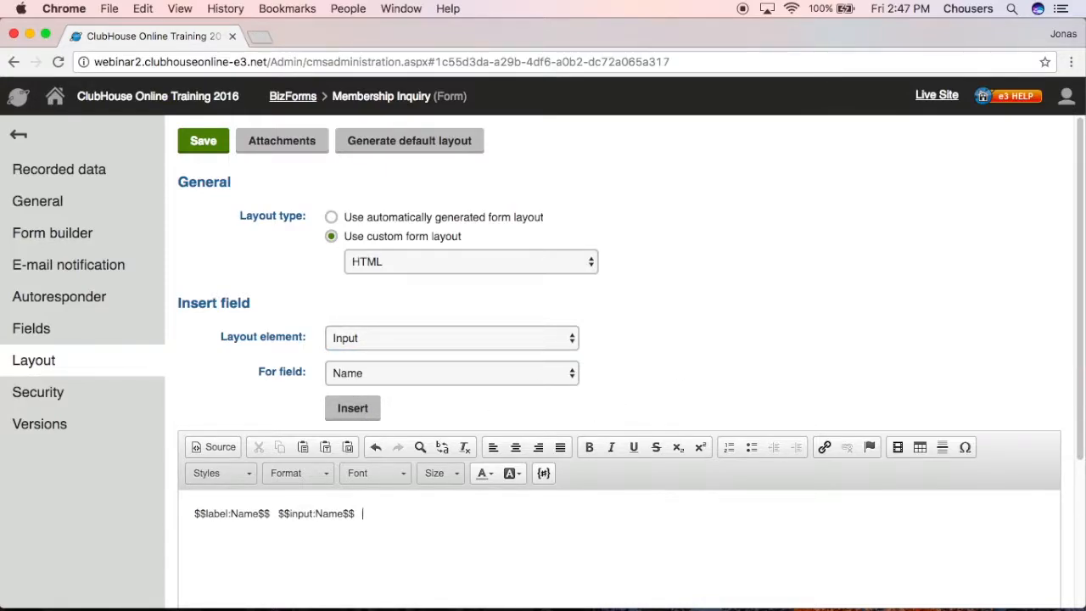
{"action": "left_click", "coordinate": [526, 338]}
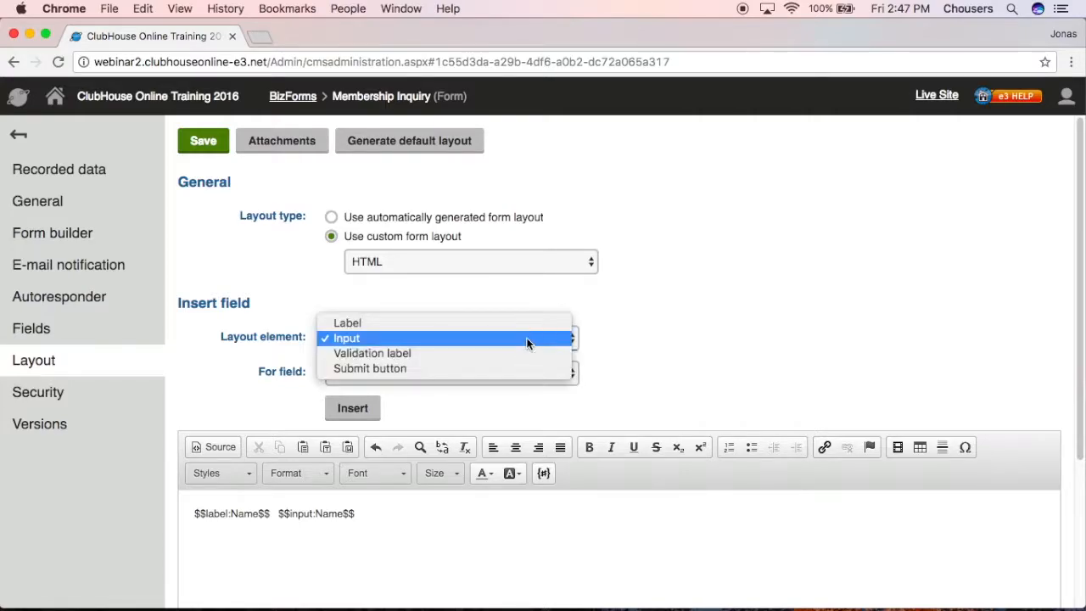
{"action": "left_click", "coordinate": [521, 353]}
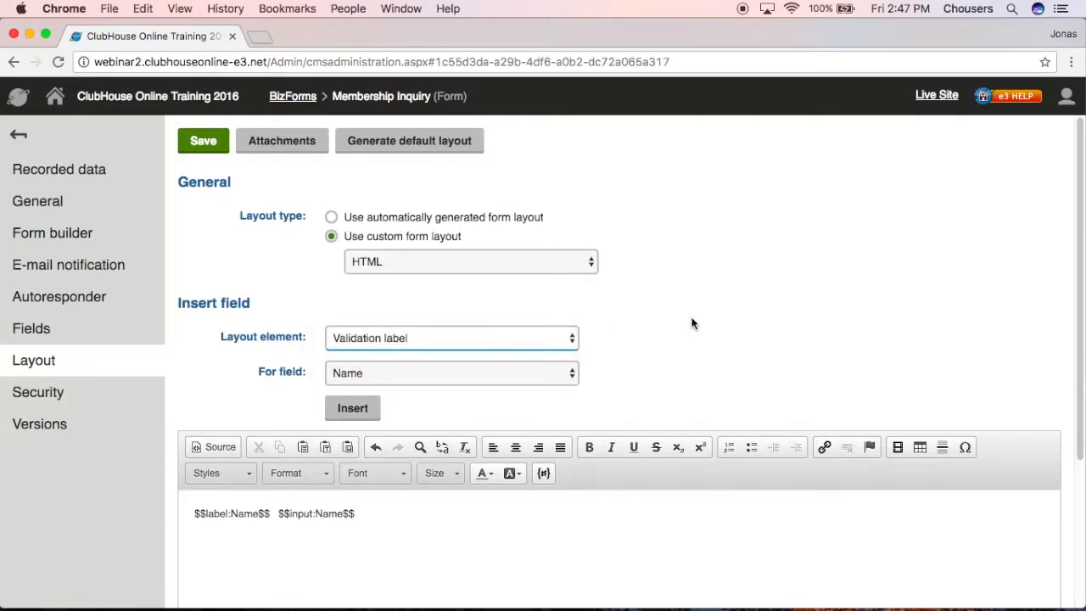
{"action": "left_click", "coordinate": [357, 409]}
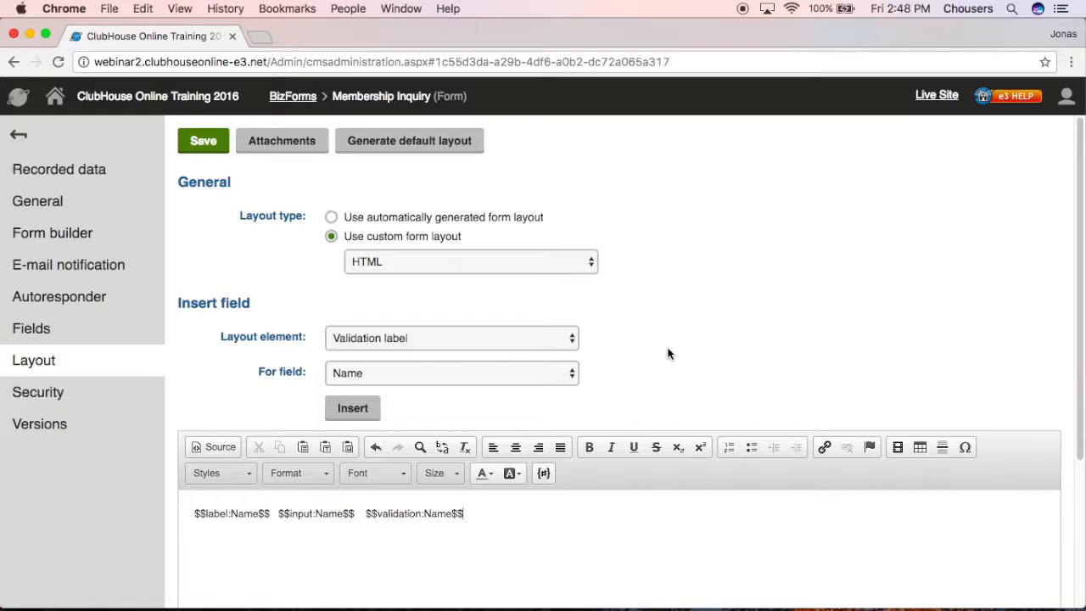
- Revert to the automatically generated layout, save, and confirm deleting the custom layout
{"action": "left_click", "coordinate": [510, 217]}
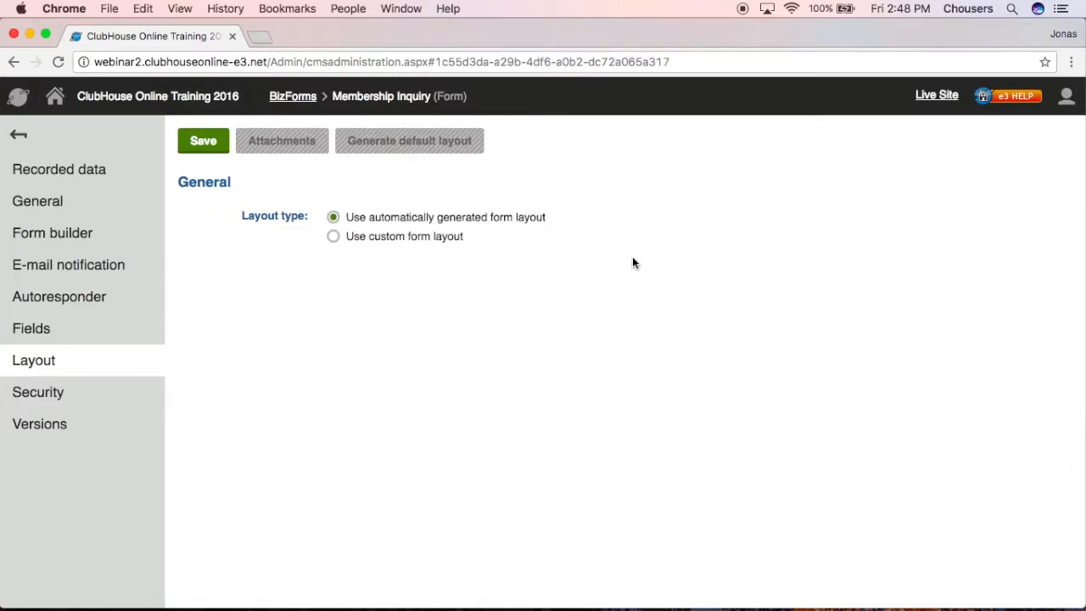
{"action": "left_click", "coordinate": [212, 149]}
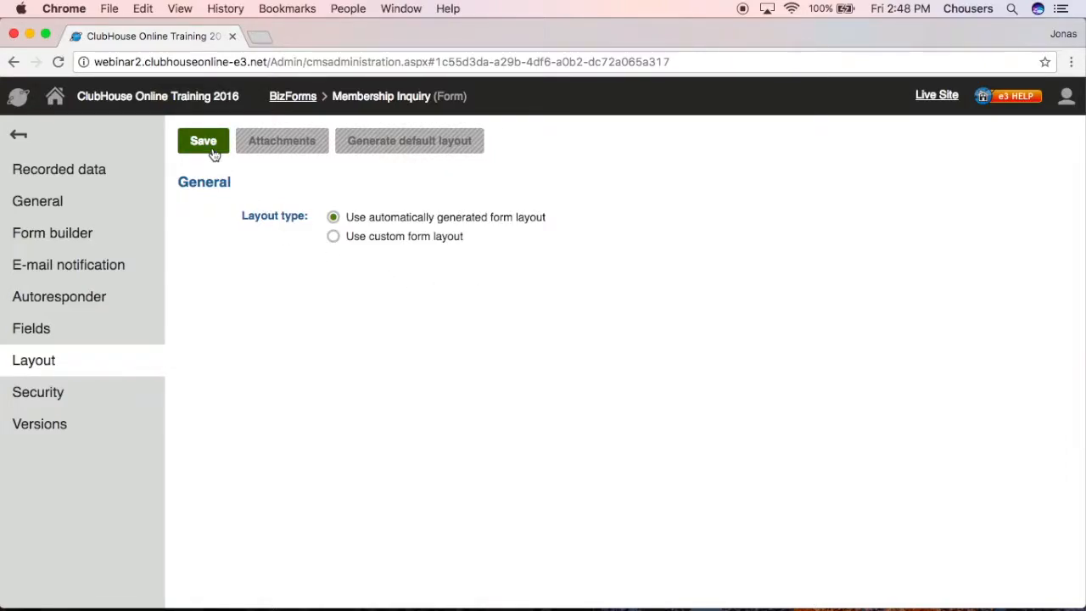
{"action": "left_click", "coordinate": [713, 157]}
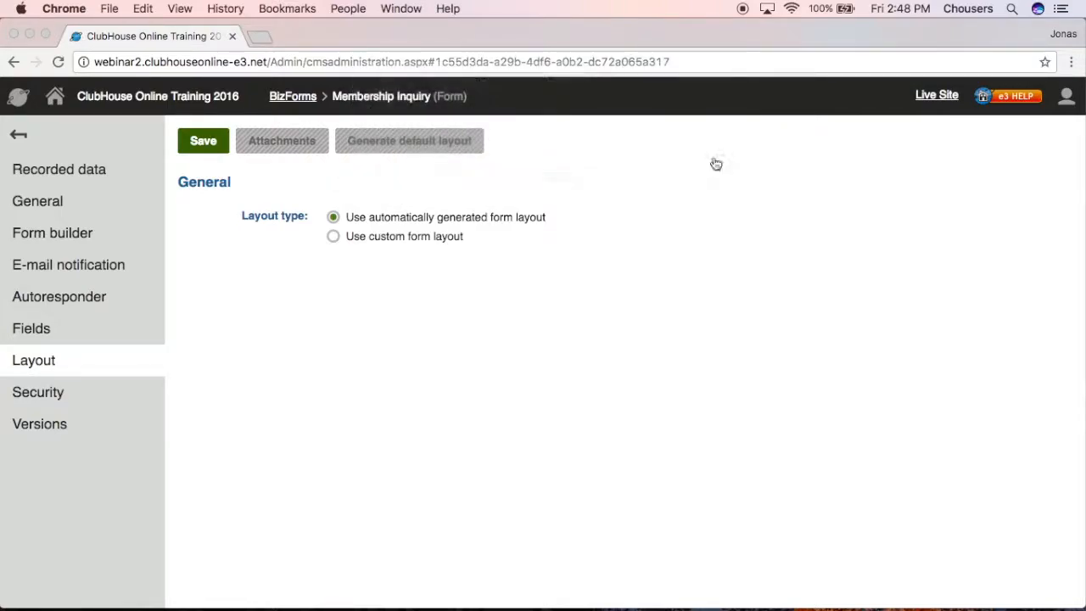